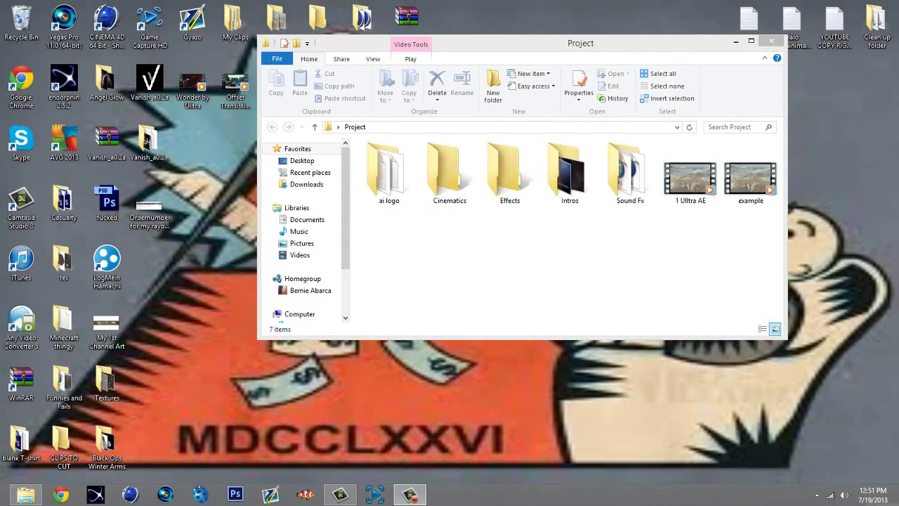
Play the example video from the Project folder and lower its playback volume
double_click(751, 177)
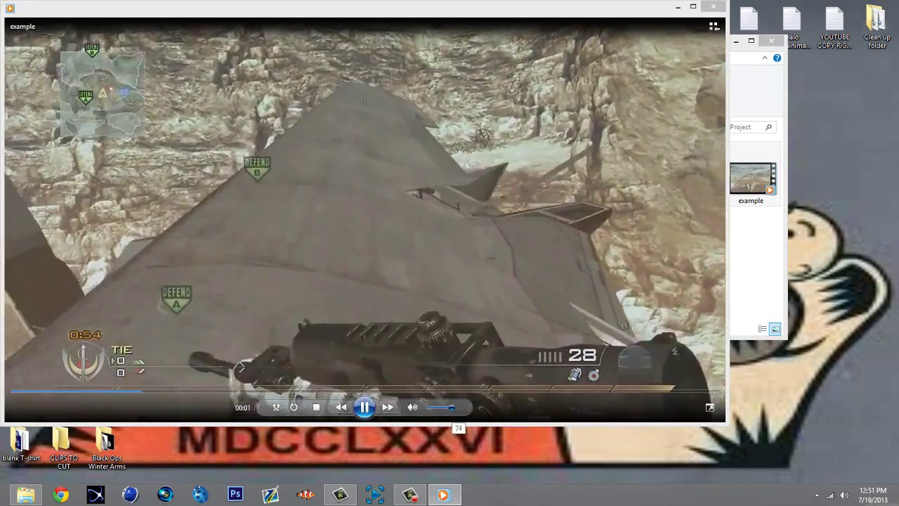
left_click_drag(452, 408, 436, 408)
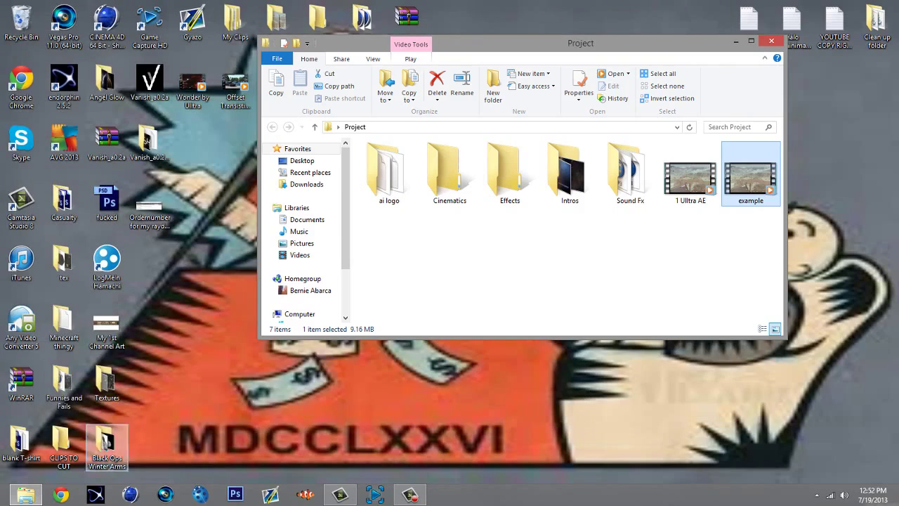
Switch to Vegas Pro and add the 1 Ulltra AE video from the Project folder to the start of the timeline
left_click(166, 495)
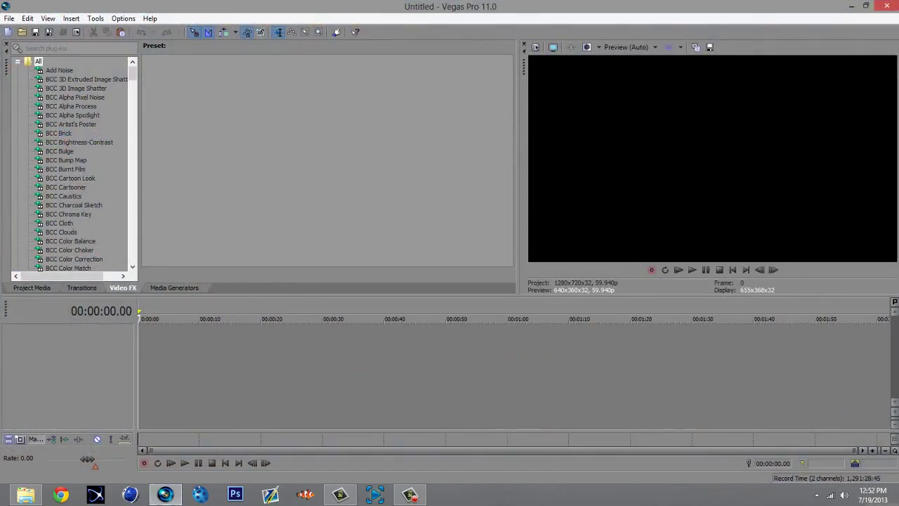
left_click(26, 495)
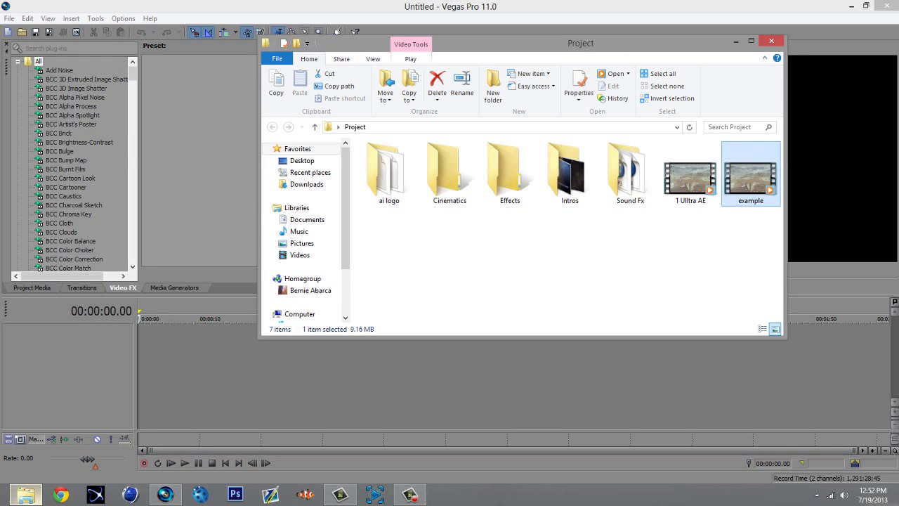
left_click_drag(690, 177, 189, 330)
Turn off Loop and Maintain aspect ratio in the video event's properties
right_click(152, 358)
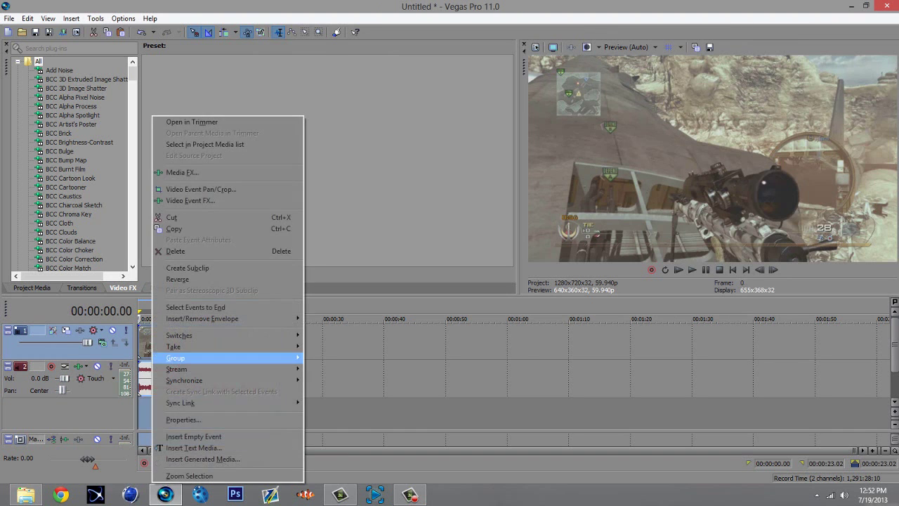
left_click(183, 419)
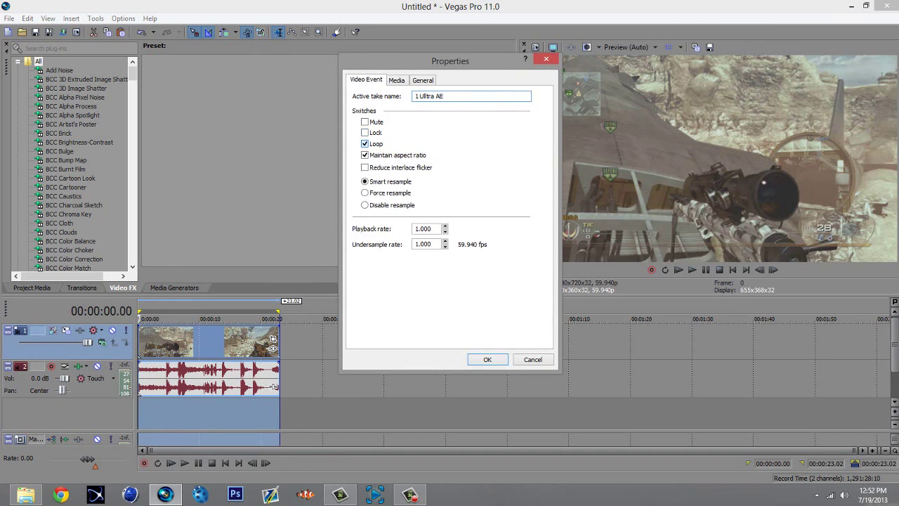
left_click(364, 144)
left_click(365, 156)
left_click(488, 360)
Split the clip at 00:00:06.41, where the +500 score starts to appear
left_click(151, 344)
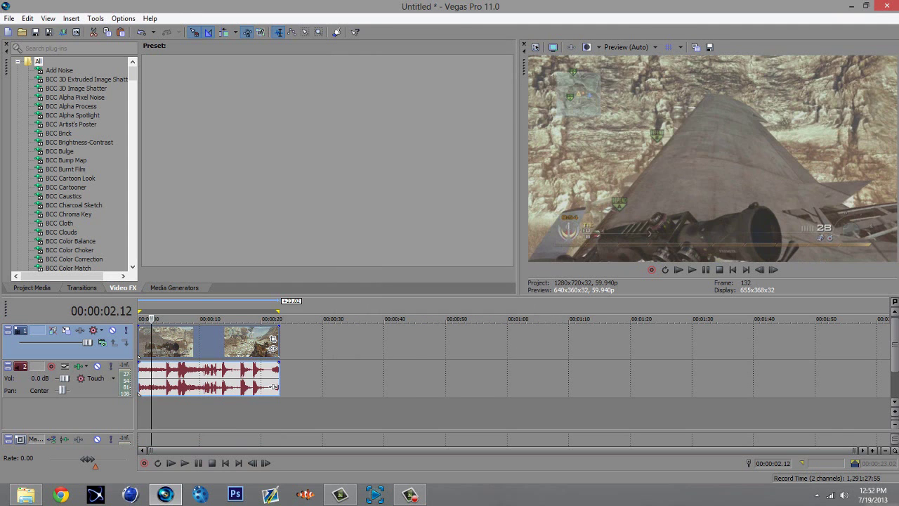
left_click(190, 344)
key("Left")
key("Left")
key("Left")
key("Left")
key("Left")
key("Left")
key("Left")
key("Left")
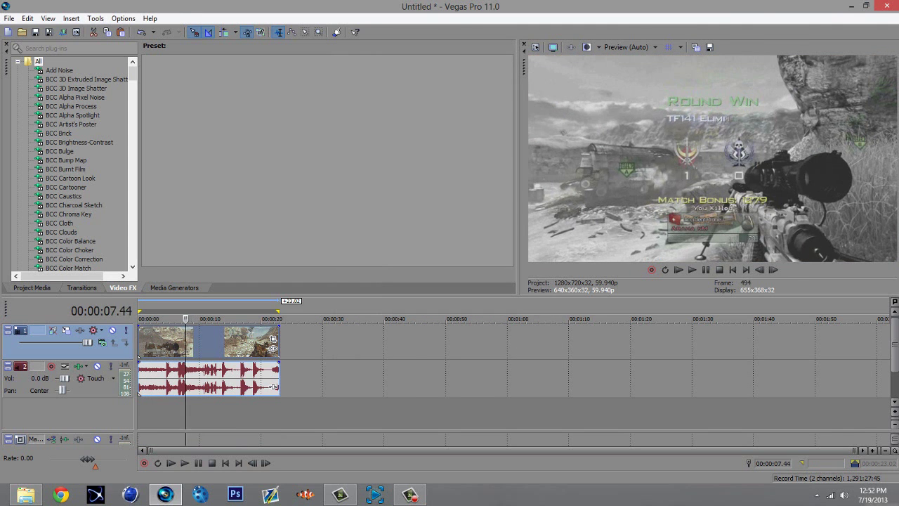
key("Left")
key("Left")
key("Left")
key("Left")
key("Left")
key("Left")
key("Left")
key("Left")
key("Left")
key("Left")
key("Up")
key("Up")
key("Left")
key("Left")
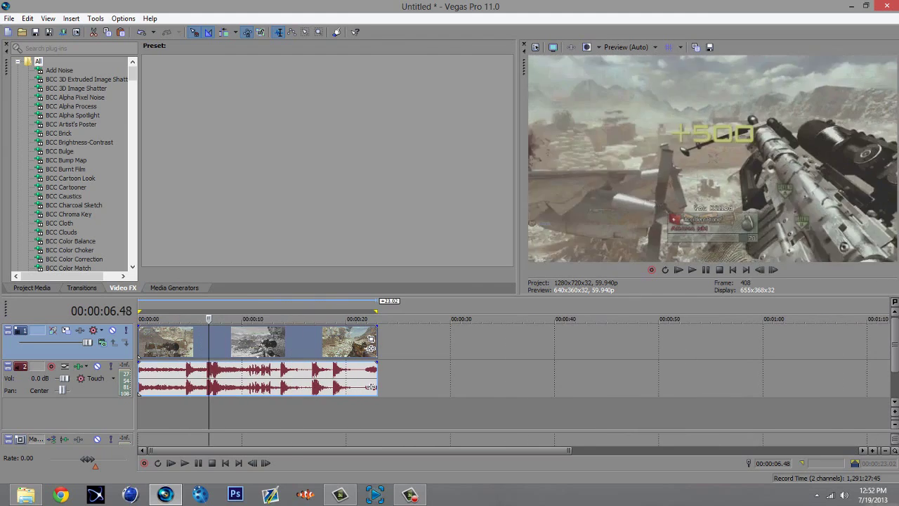
key("Left")
key("Left")
key("Left")
key("Left")
key("Right")
key("Right")
key("Up")
key("Up")
key("Up")
key("Up")
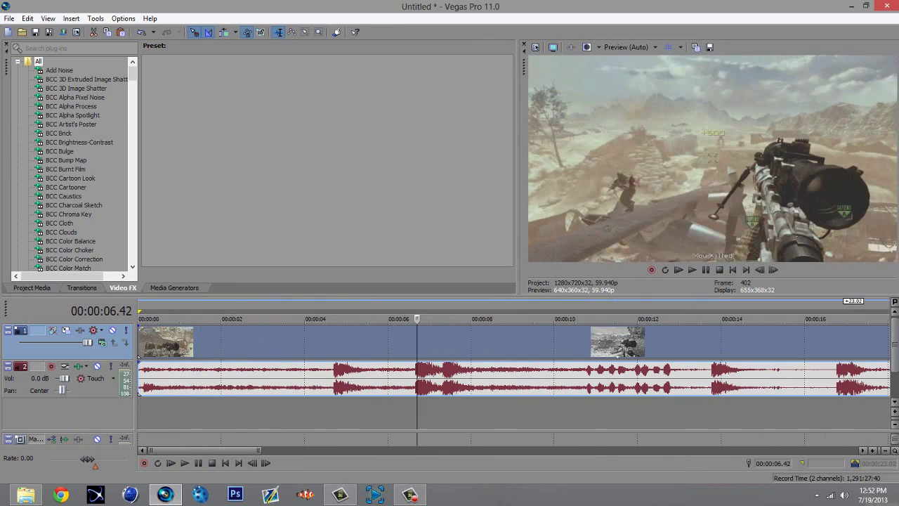
key("Left")
key("Left")
key("Left")
key("Right")
key("Right")
key("s")
key("Down")
key("Down")
key("Down")
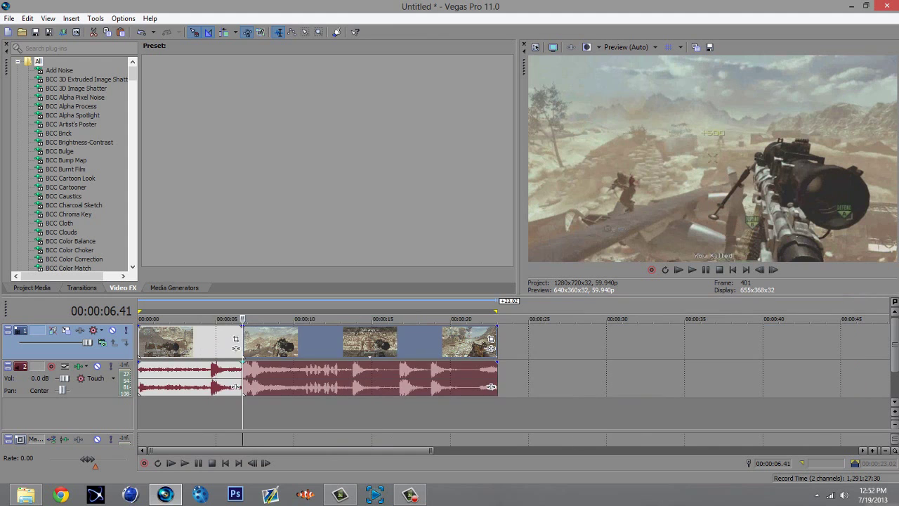
Split the remaining clip at 00:00:07.16 to isolate the short +500 section
left_click(257, 342)
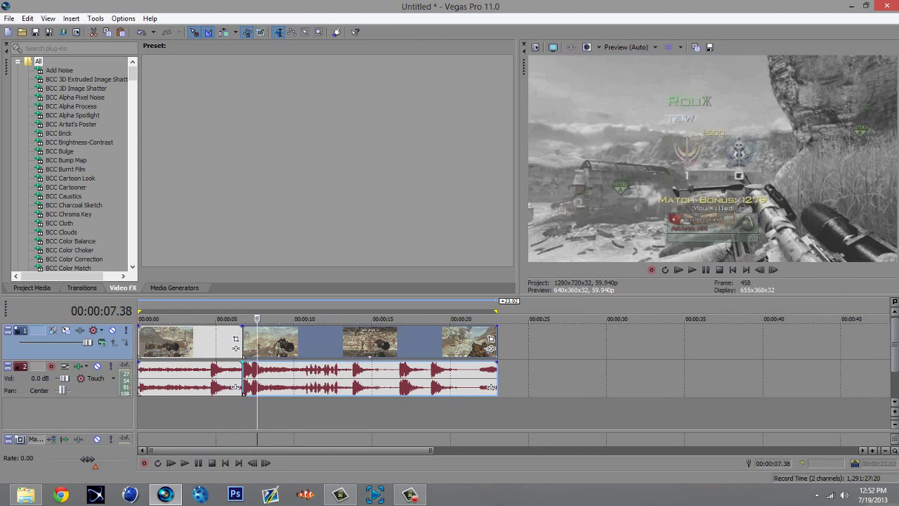
key("Right")
key("Right")
key("Right")
key("Right")
key("Right")
key("Right")
key("Right")
key("Right")
key("Right")
key("Right")
key("Right")
key("Right")
key("Left")
key("Left")
key("Left")
key("Left")
key("Left")
key("Left")
key("Left")
key("Left")
key("Left")
key("Left")
key("Left")
key("Left")
key("Left")
key("Left")
key("Left")
key("Left")
key("Left")
key("Left")
key("Left")
key("Left")
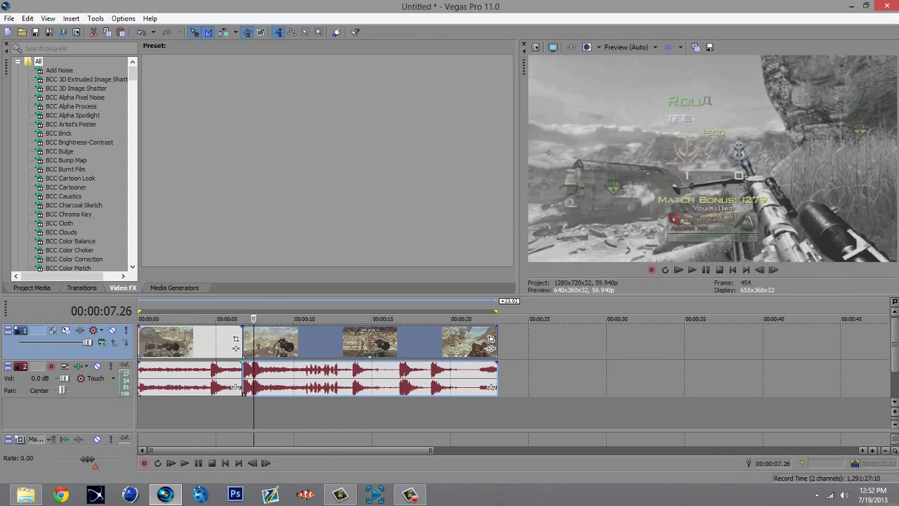
key("Left")
key("Left")
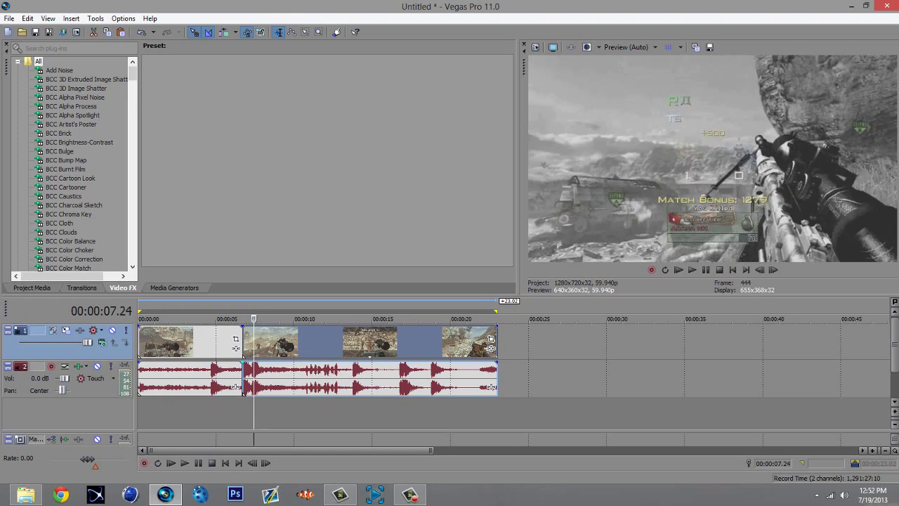
key("Left")
key("Left")
key("Left")
key("Left")
key("Left")
key("Left")
key("Left")
key("Left")
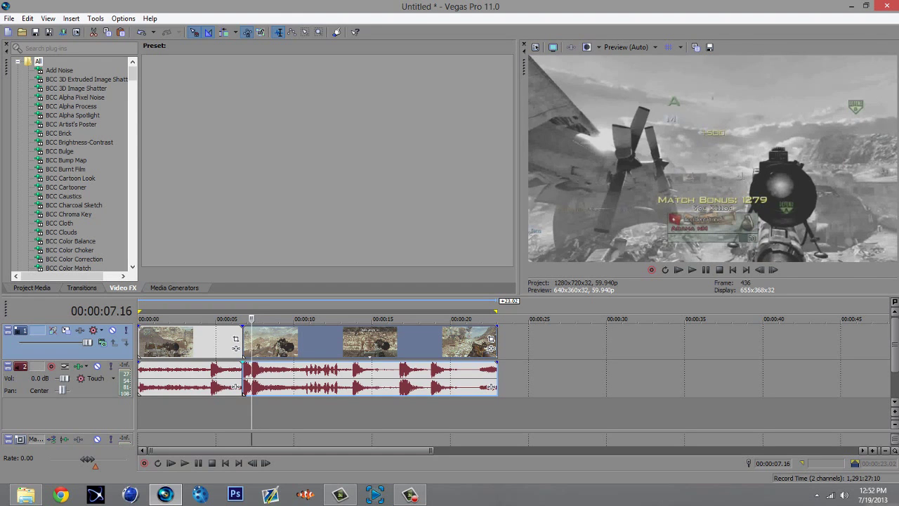
key("Up")
key("Up")
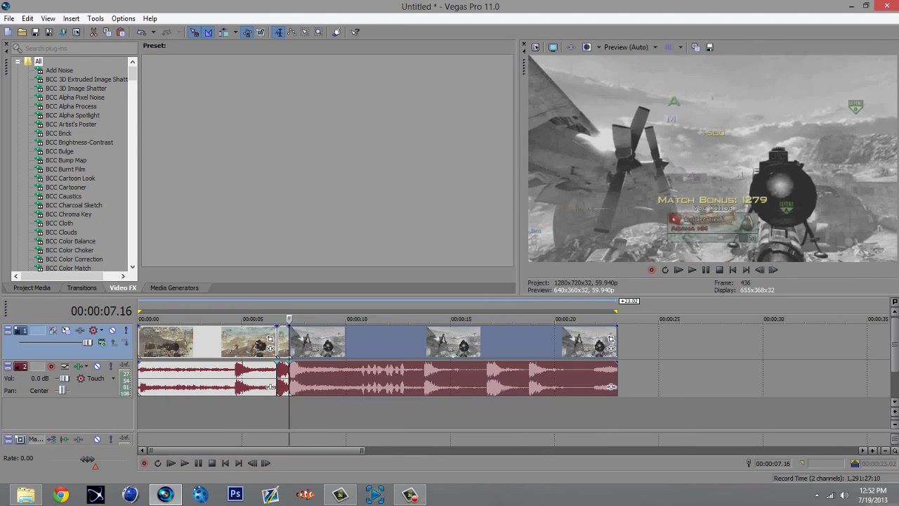
Insert a new video track above the gameplay clip's track
left_click(280, 344)
scroll(280, 344, "up", 2)
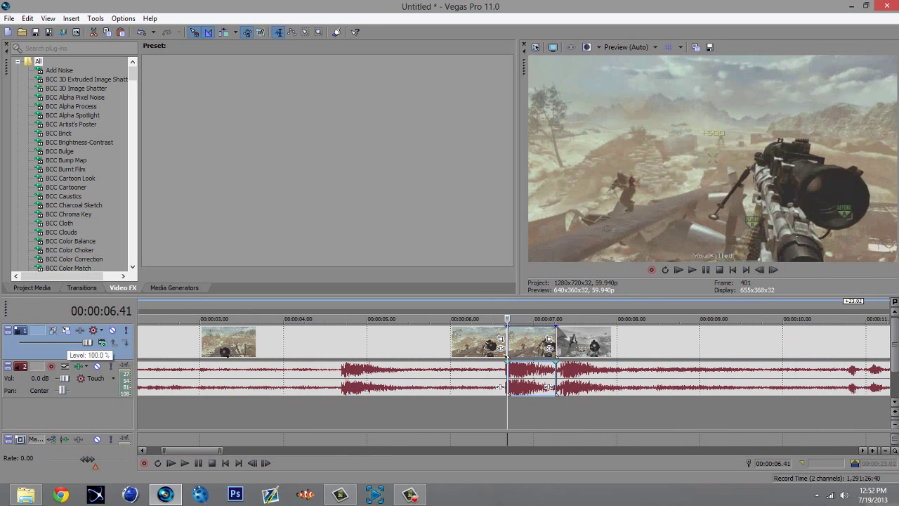
right_click(132, 350)
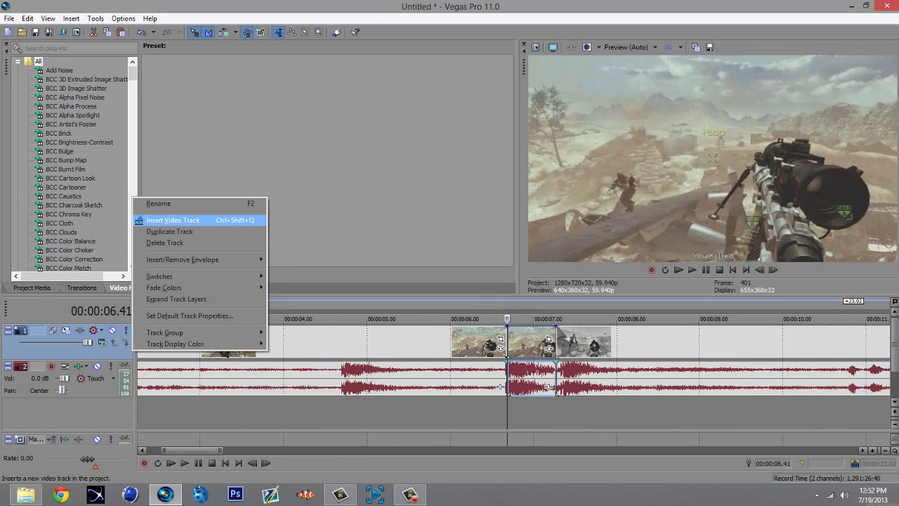
left_click(173, 220)
key("space")
key("space")
Copy the short middle video segment and paste it onto the new upper track at 00:00:06.41
left_click(531, 379)
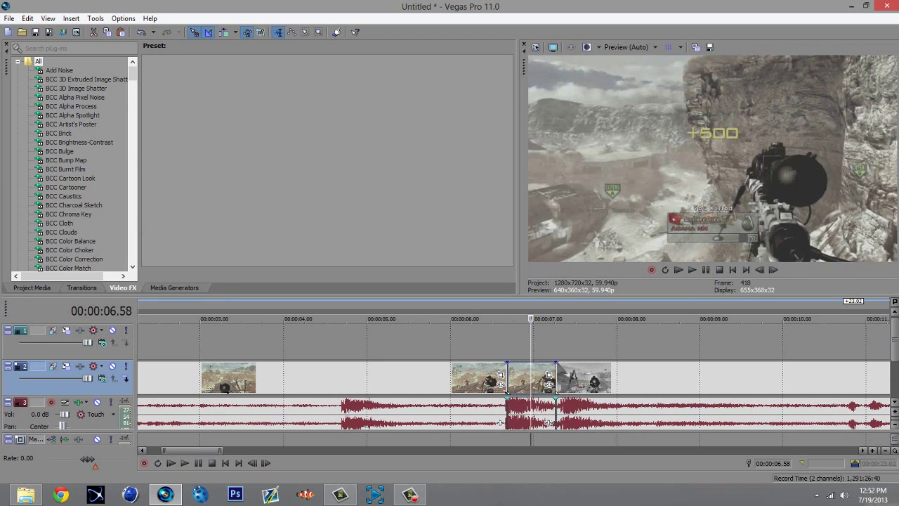
right_click(531, 383)
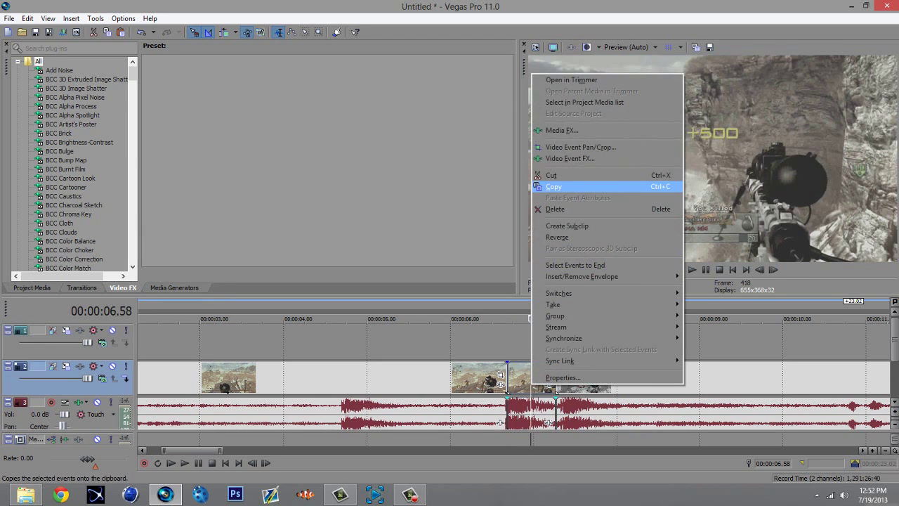
left_click(554, 186)
left_click(507, 342)
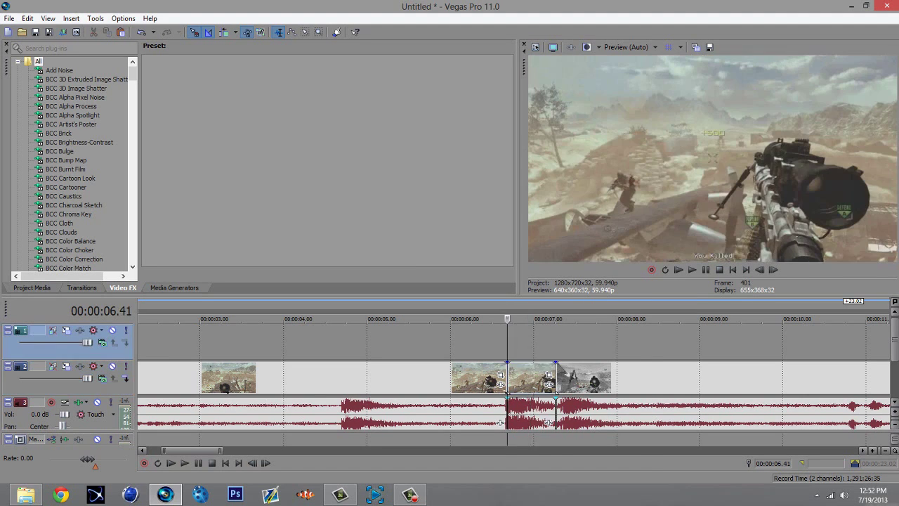
right_click(515, 342)
left_click(537, 351)
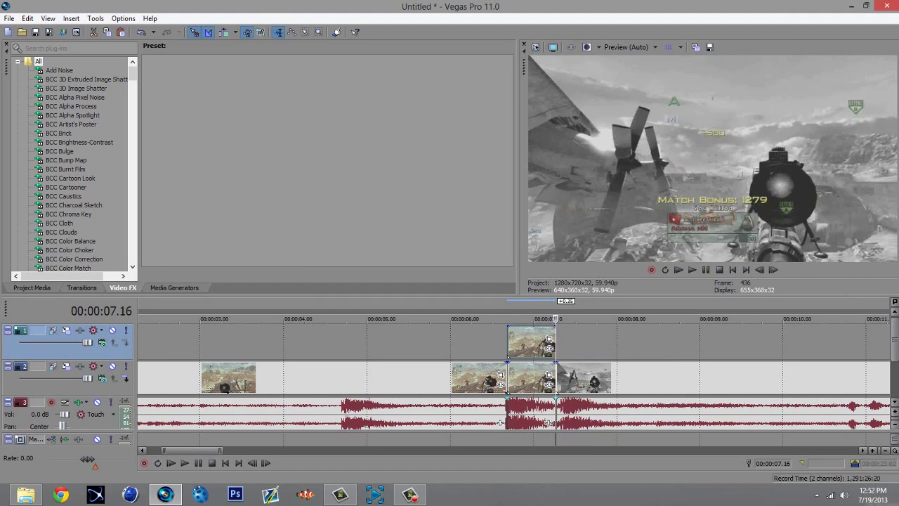
Open Event Pan/Crop for the copied upper segment at its first frame and enable its Mask
left_click(508, 342)
left_click(549, 340)
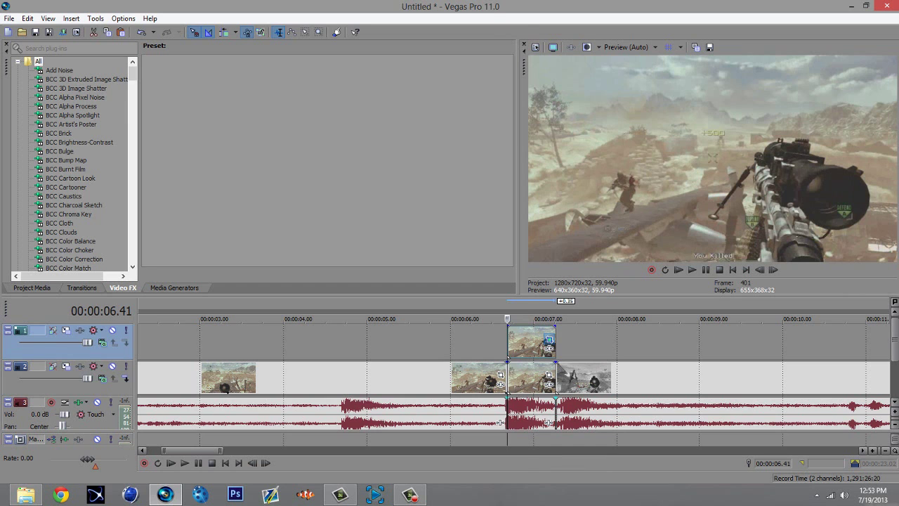
left_click(40, 440)
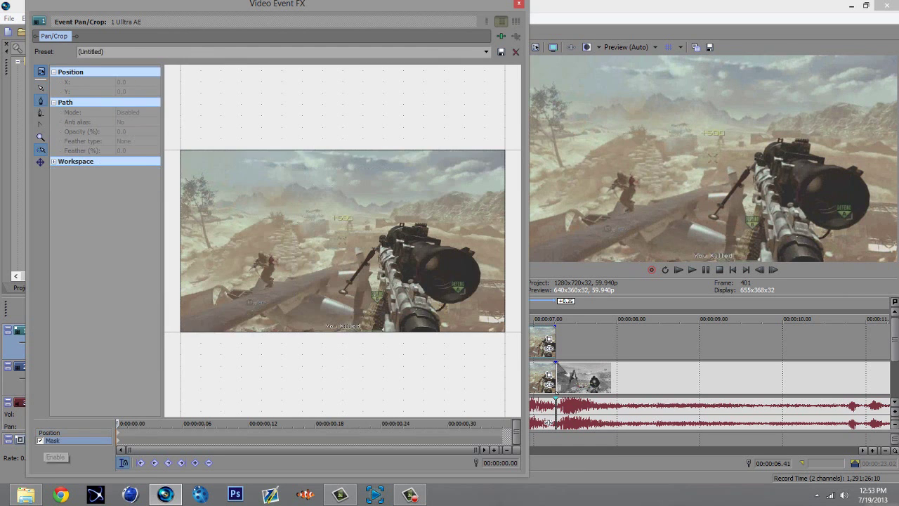
Draw a closed four-point mask tightly around the +500 text on the first frame
scroll(343, 241, "up", 5)
scroll(342, 241, "up", 3)
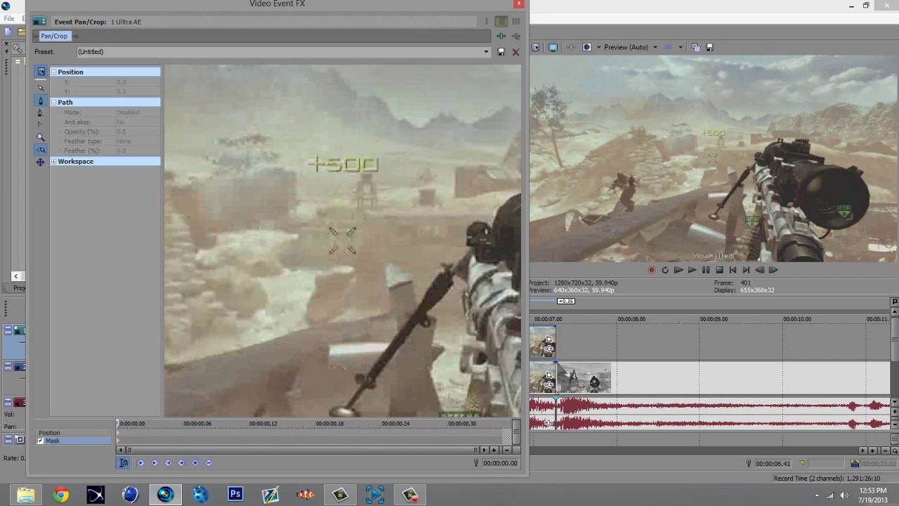
left_click(306, 153)
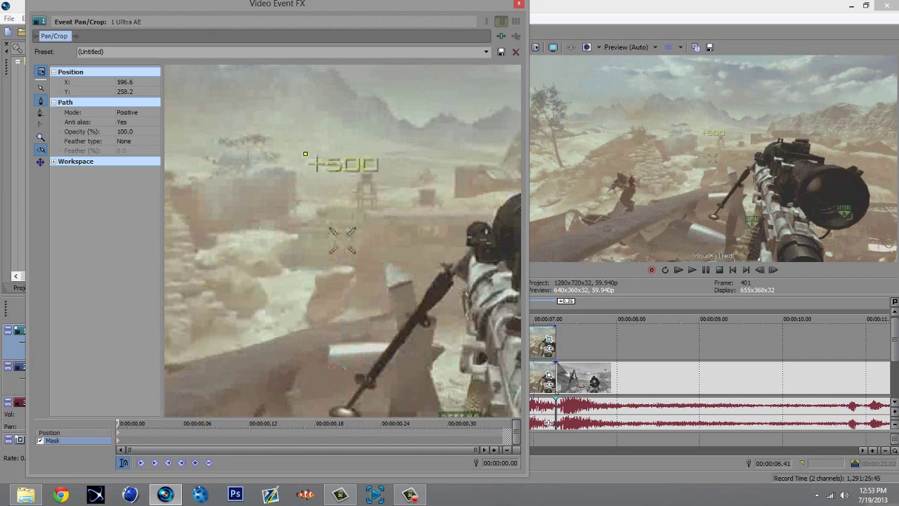
left_click(380, 172)
left_click(305, 153)
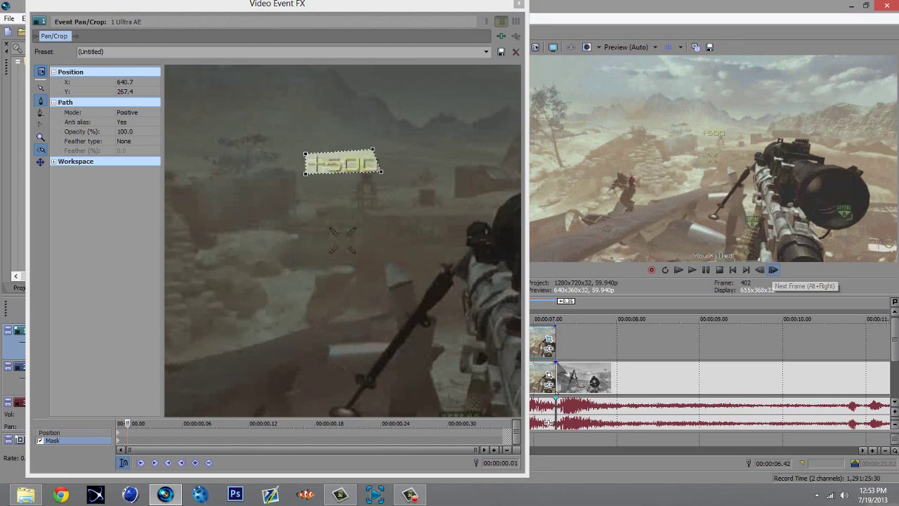
At 00:00:00.04 in the mask timeline, replace the old mask with a new closed one around the larger +500 text
left_click(773, 270)
left_click(772, 270)
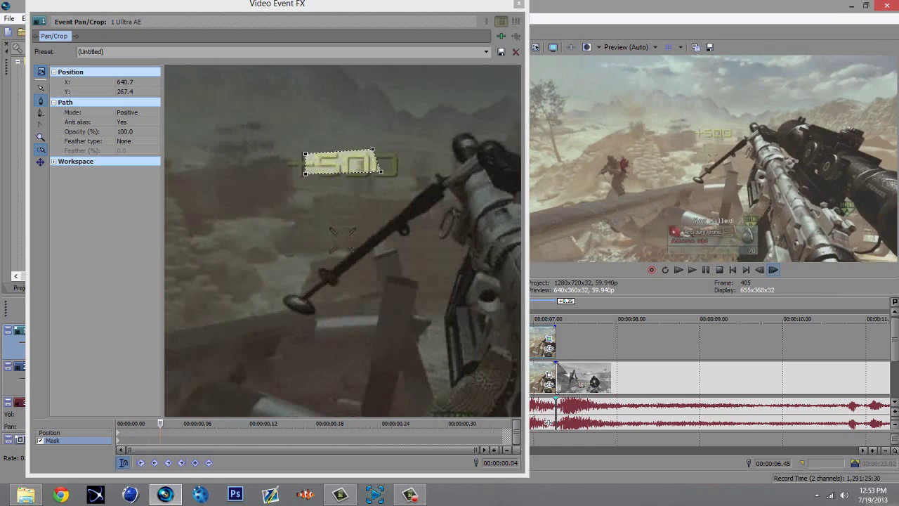
right_click(345, 167)
left_click(370, 175)
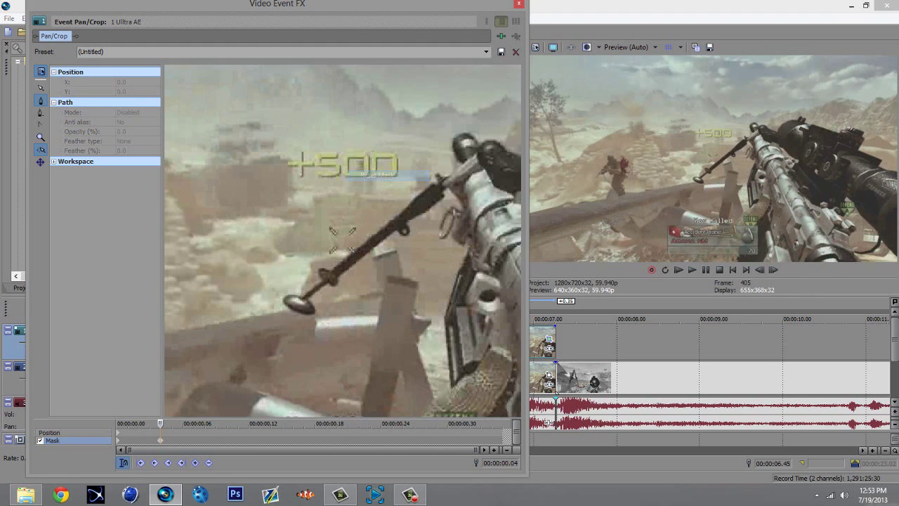
left_click(283, 146)
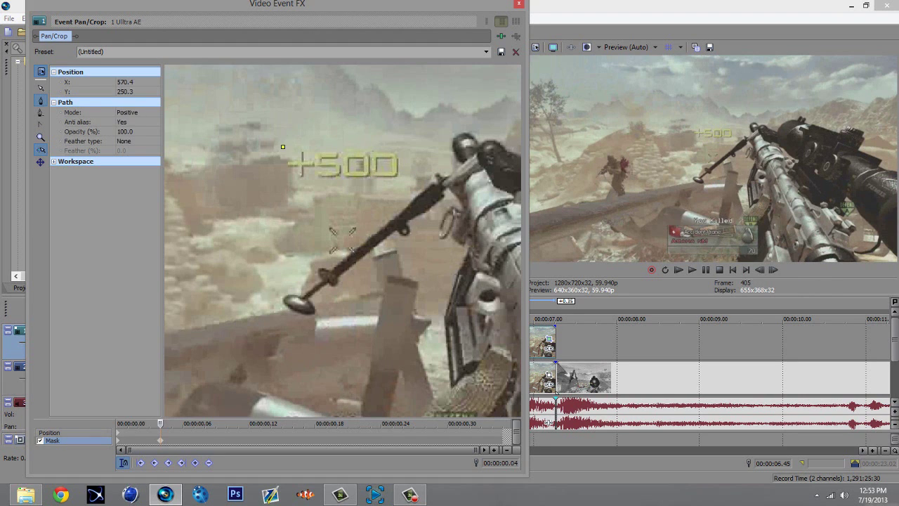
left_click(396, 178)
left_click(389, 146)
left_click(282, 147)
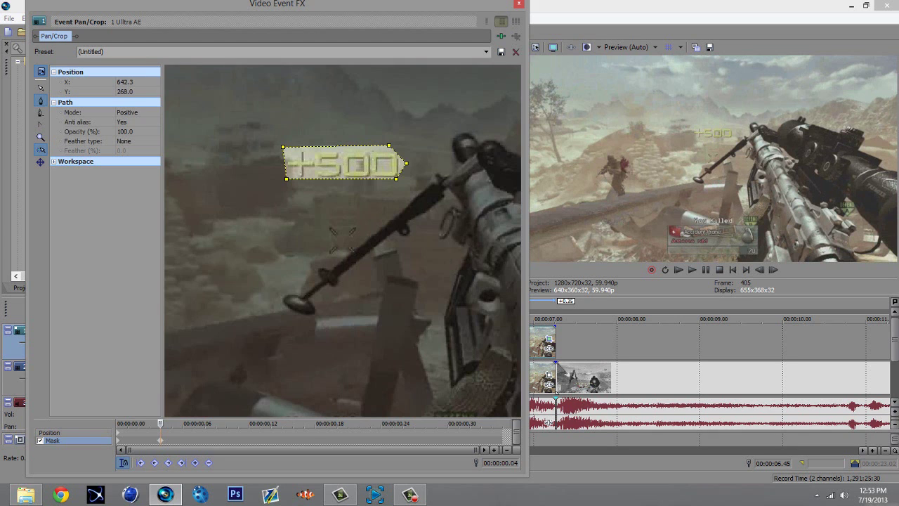
Delete the outdated mask shape at 00:00:00.06 in the mask timeline
left_click(772, 269)
left_click(773, 270)
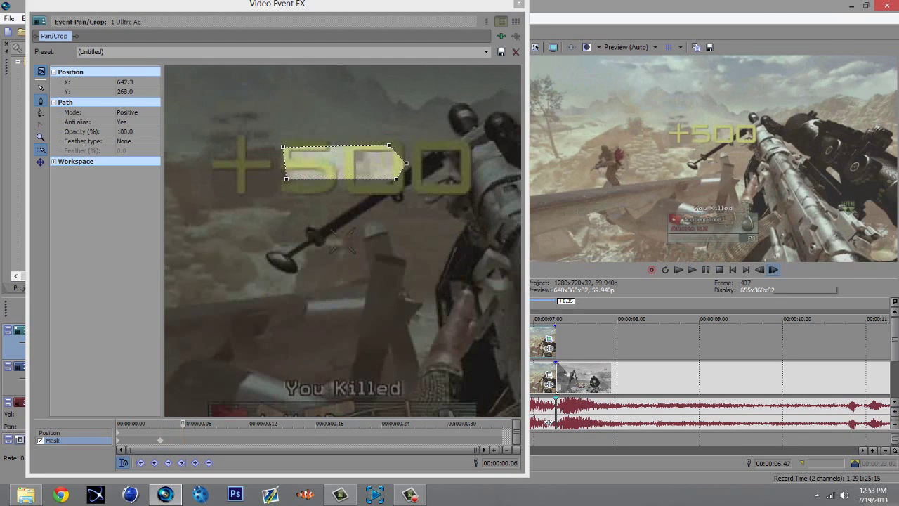
left_click(773, 270)
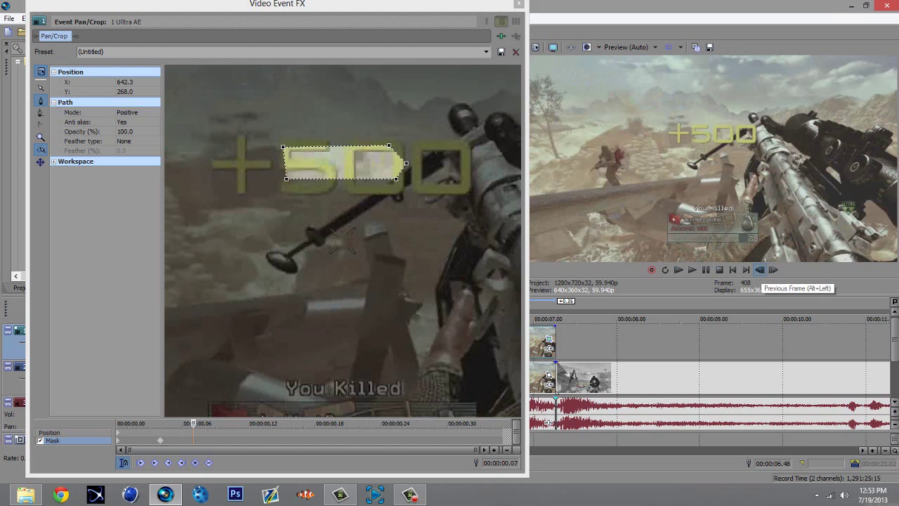
left_click(760, 270)
left_click(759, 270)
left_click(772, 270)
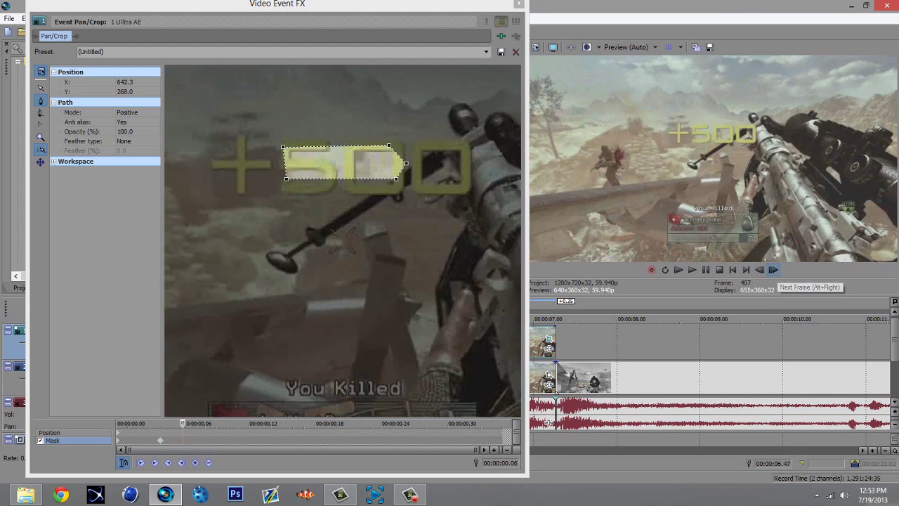
right_click(308, 177)
left_click(334, 181)
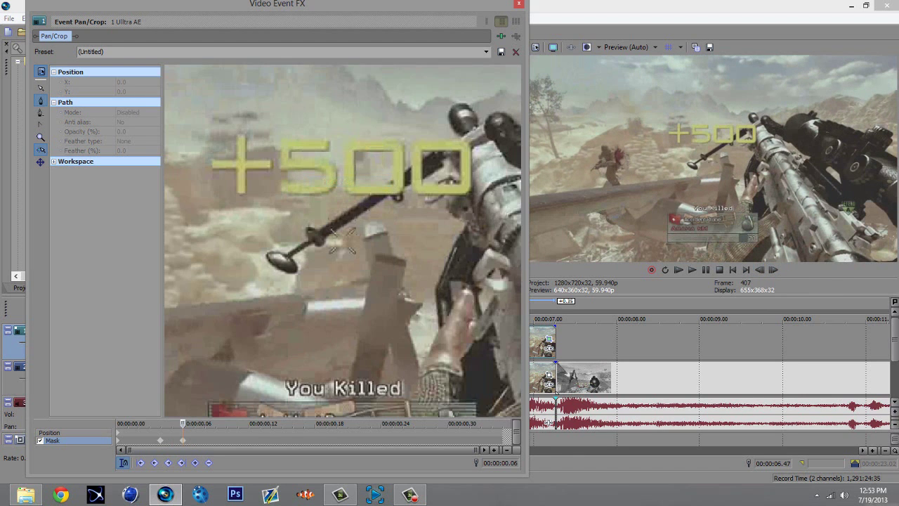
Draw a new closed mask around the +500 text at 00:00:00.06 in the mask timeline
left_click(215, 131)
left_click(207, 182)
left_click(234, 199)
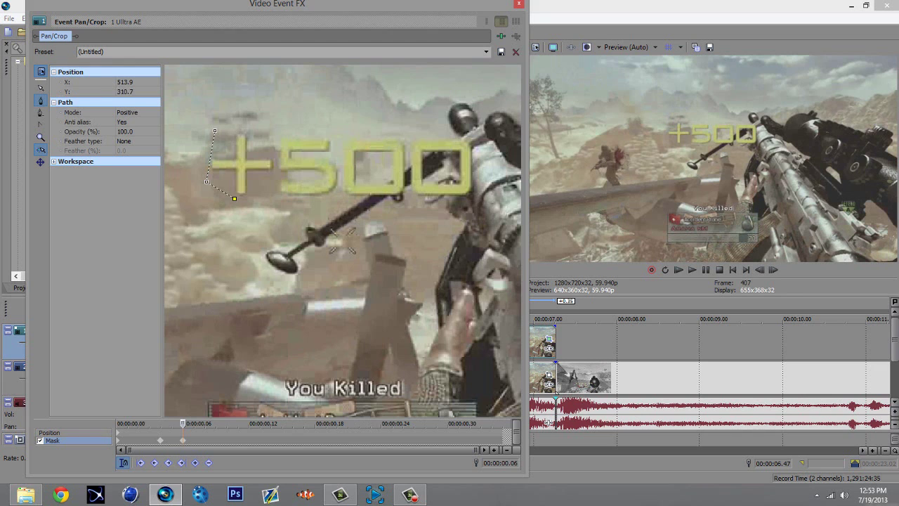
left_click(481, 205)
left_click(214, 131)
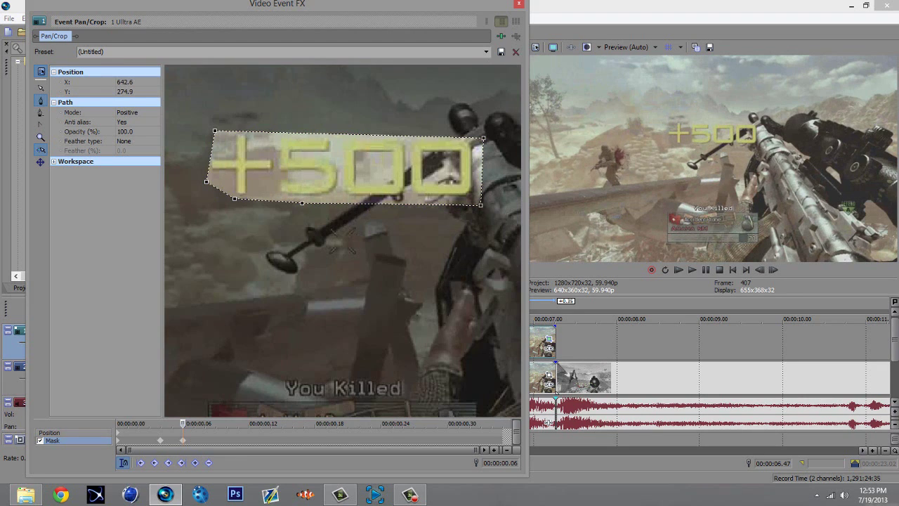
Advance frame by frame to 00:00:00.12 in the mask timeline and reset the outdated mask there
left_click(773, 270)
left_click(773, 270)
left_click(773, 270)
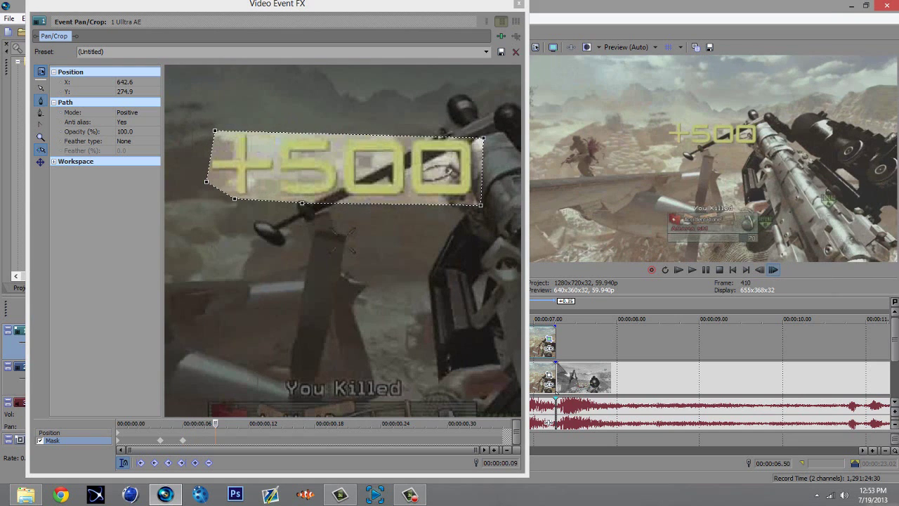
left_click(773, 269)
left_click(772, 269)
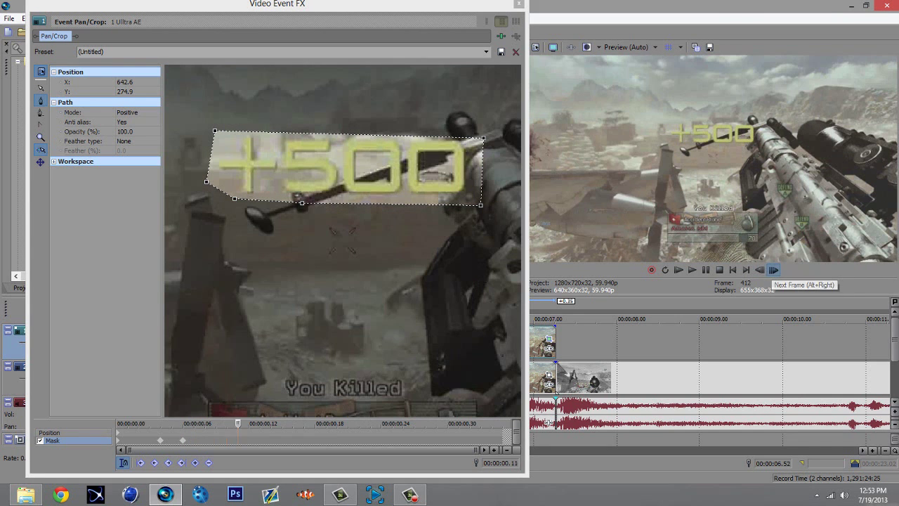
left_click(772, 269)
right_click(347, 167)
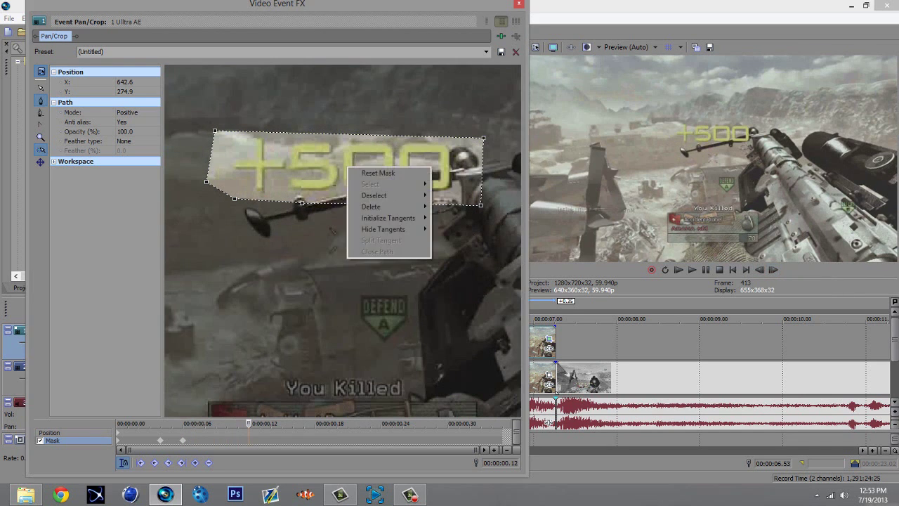
left_click(383, 173)
Draw a closed mask tightly around the slightly smaller +500 text at 00:00:00.12
left_click(239, 133)
left_click(232, 179)
left_click(276, 199)
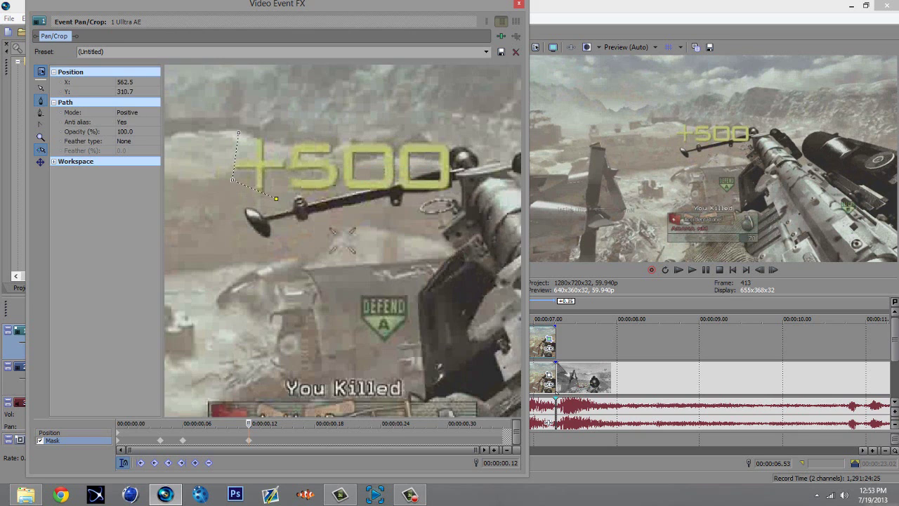
left_click(463, 133)
left_click(238, 133)
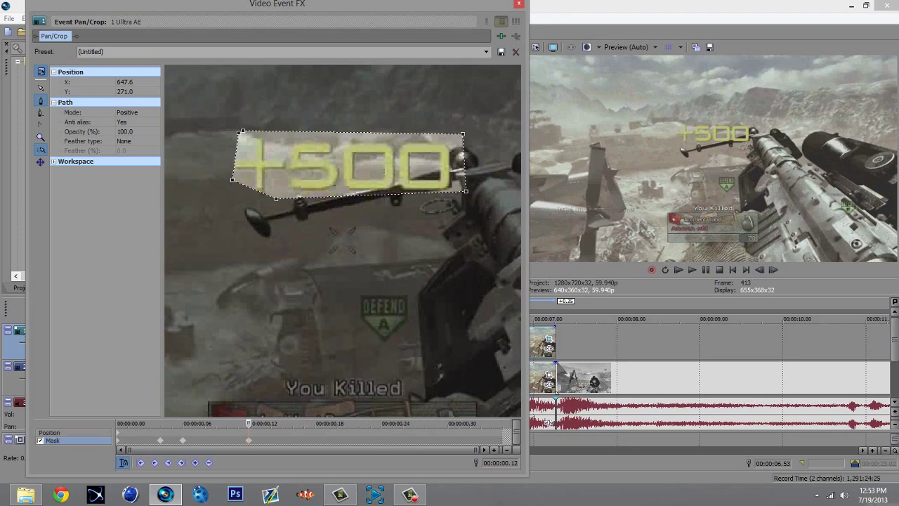
Advance to 00:00:00.16 in the mask timeline and reset the mask that no longer fits the text
left_click(773, 270)
left_click(773, 269)
left_click(773, 269)
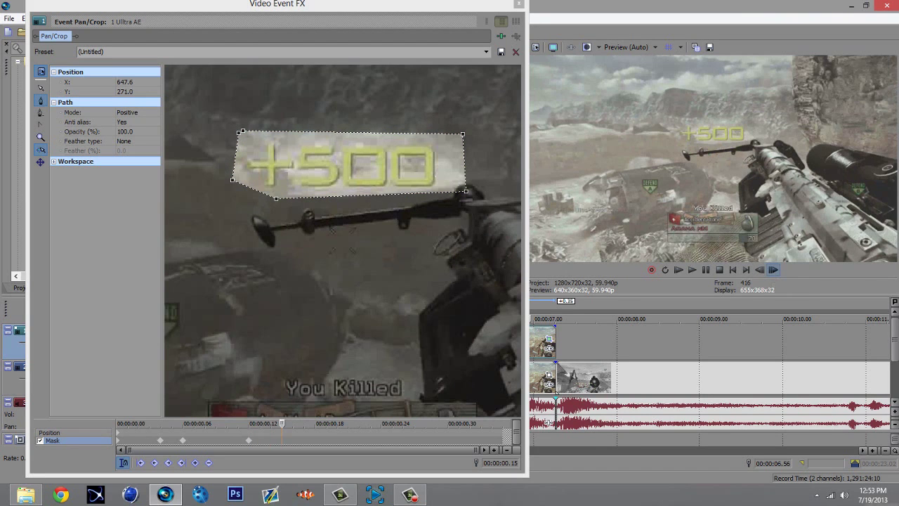
left_click(773, 269)
right_click(350, 169)
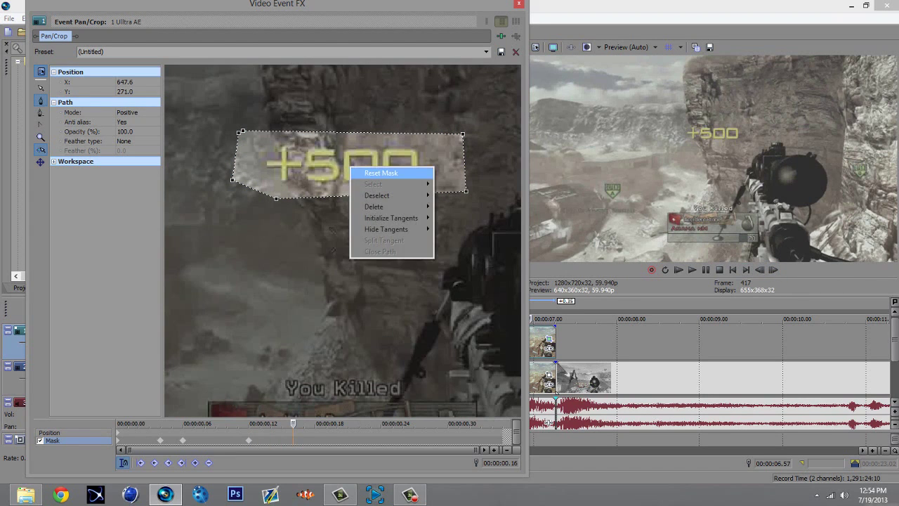
left_click(365, 173)
Draw a closed mask closely around the +500 text over the rock face at 00:00:00.16
left_click(271, 139)
left_click(267, 187)
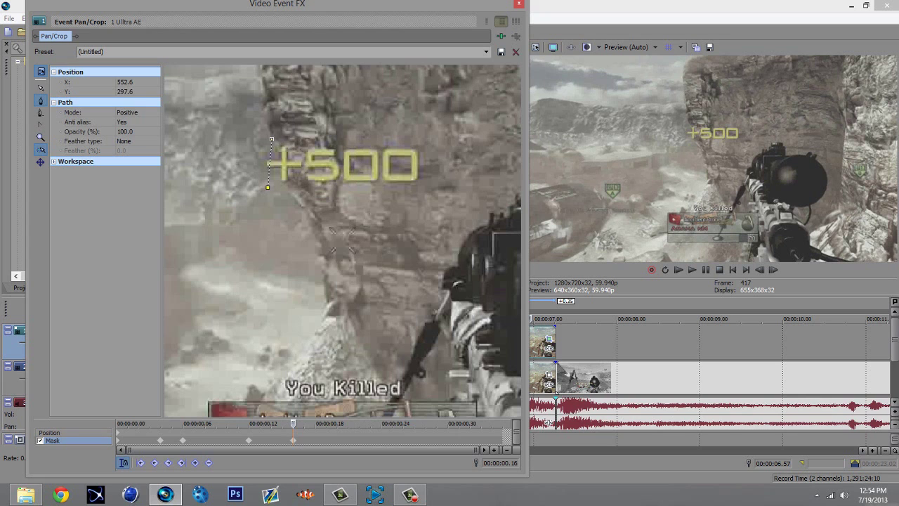
key("ctrl+z")
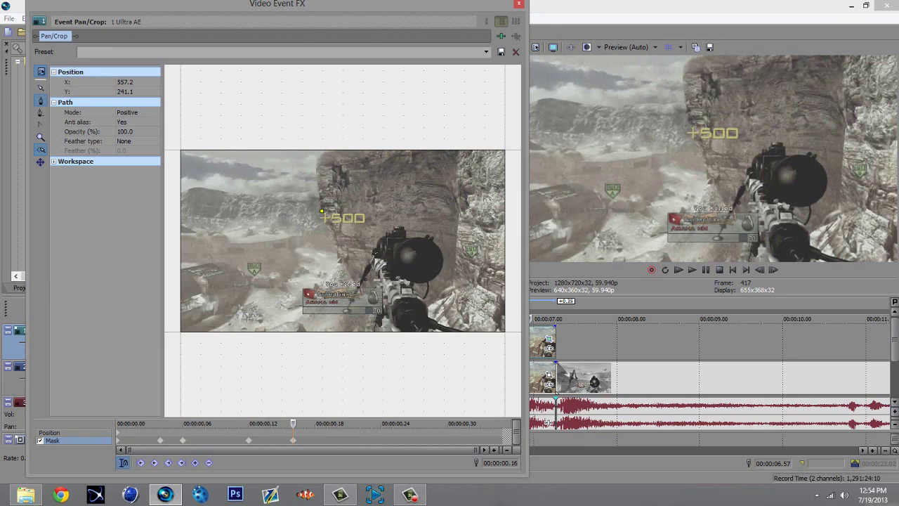
scroll(342, 242, "up", 3)
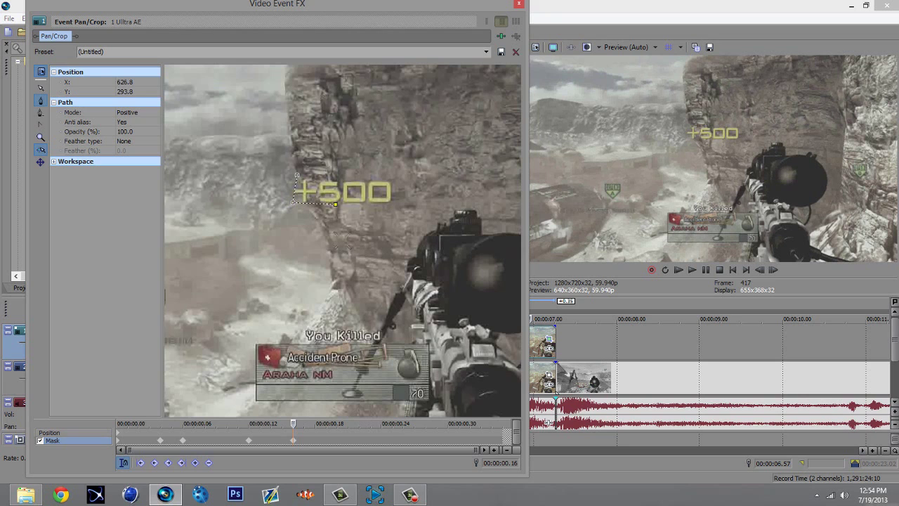
left_click(297, 175)
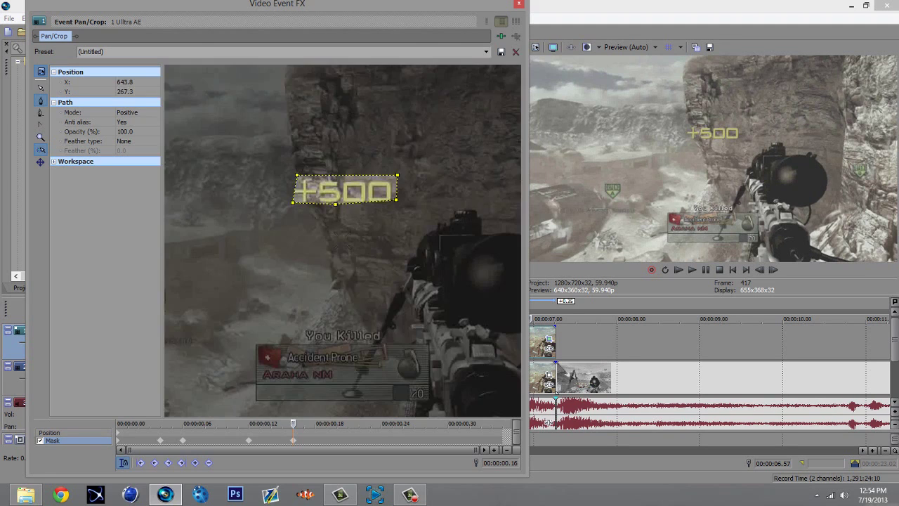
Advance to 00:00:00.20 in the mask timeline and reset the oversized mask
left_click(773, 270)
left_click(773, 269)
left_click(773, 270)
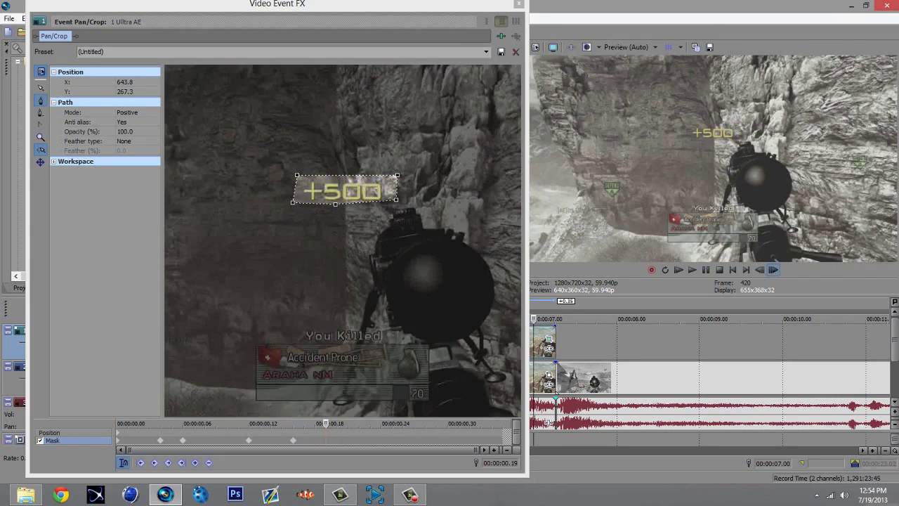
left_click(774, 269)
right_click(360, 196)
left_click(383, 203)
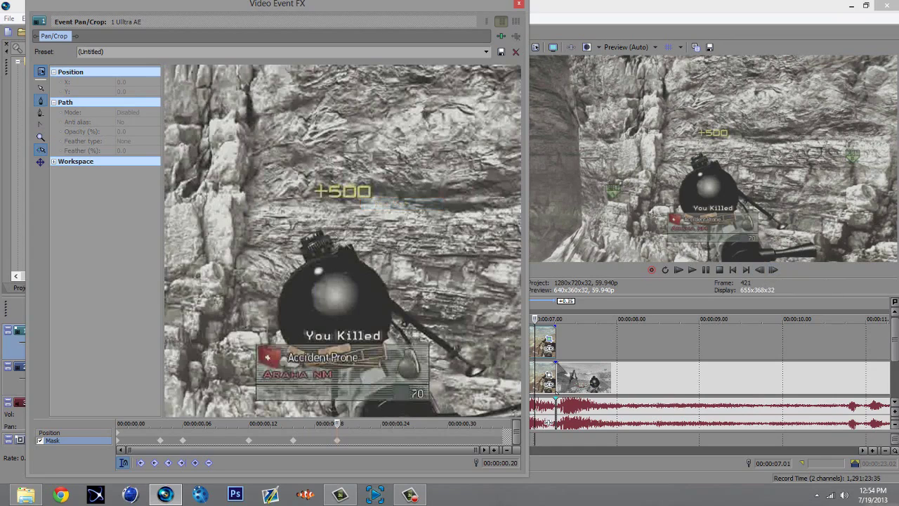
Draw a small closed mask around the shrunken +500 text at 00:00:00.20
left_click(322, 186)
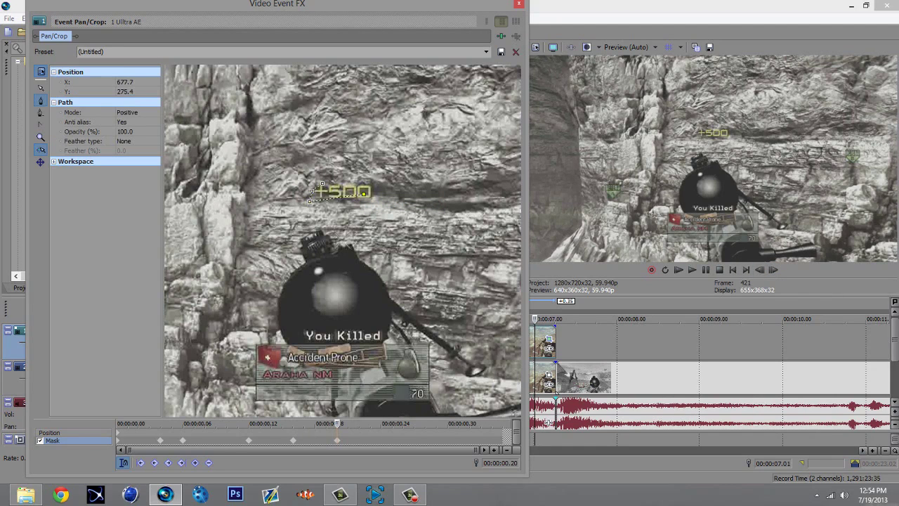
scroll(321, 187, "down", 3)
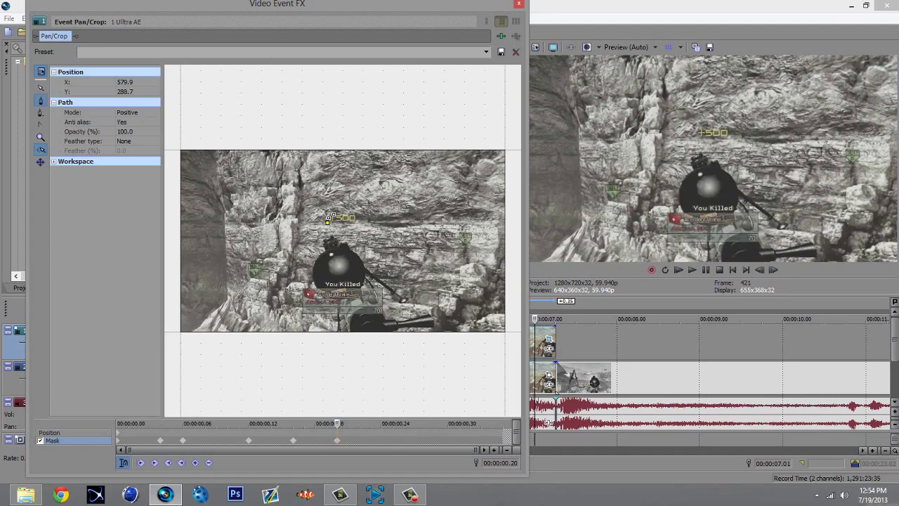
left_click(342, 221)
key("ctrl+z")
scroll(330, 218, "up", 4)
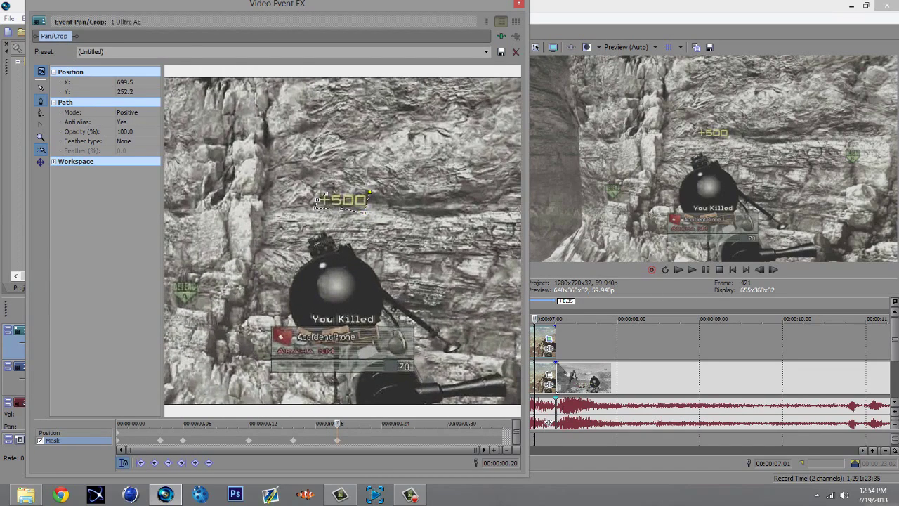
left_click(317, 199)
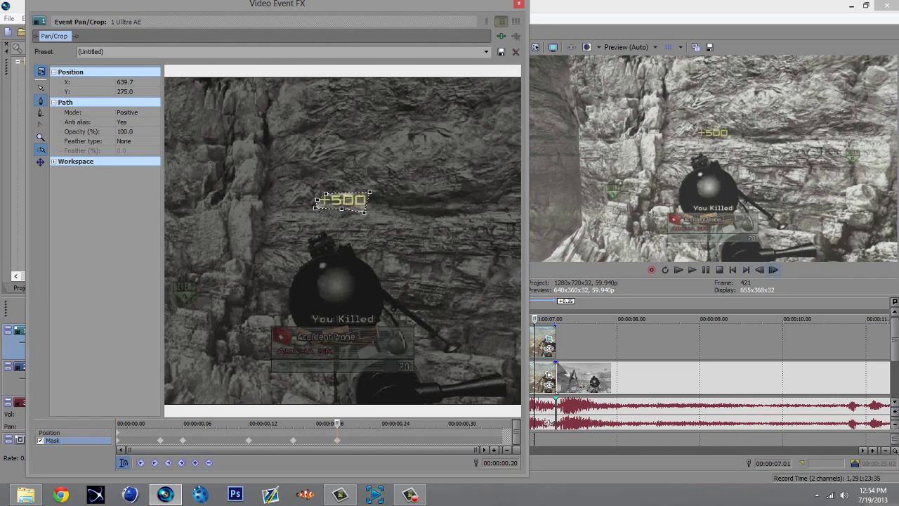
At 00:00:00.23 in the mask timeline, replace the old mask with a smaller closed one around the fading +500 text
left_click(772, 269)
left_click(773, 269)
left_click(772, 269)
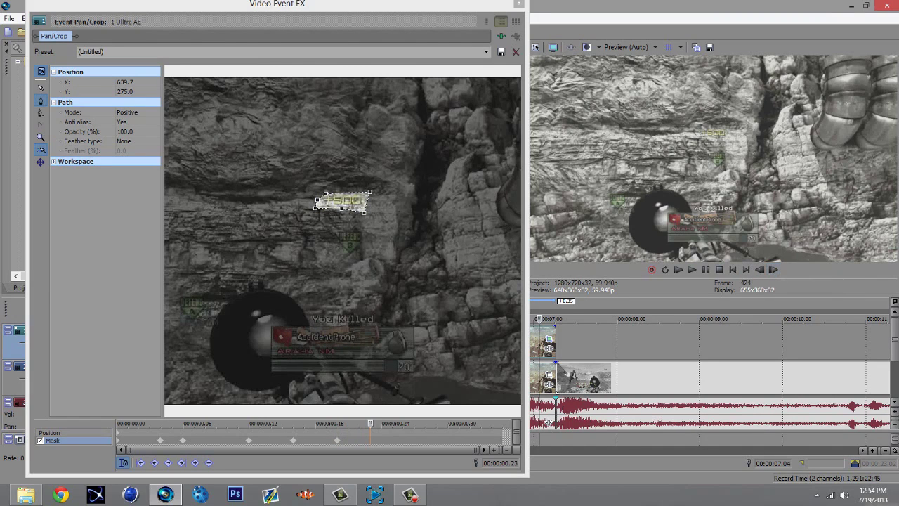
right_click(351, 196)
left_click(369, 202)
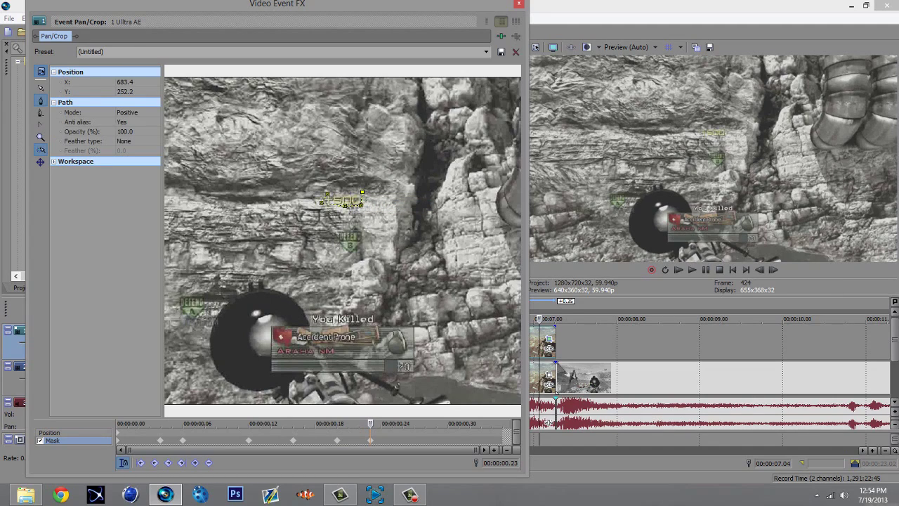
left_click(328, 194)
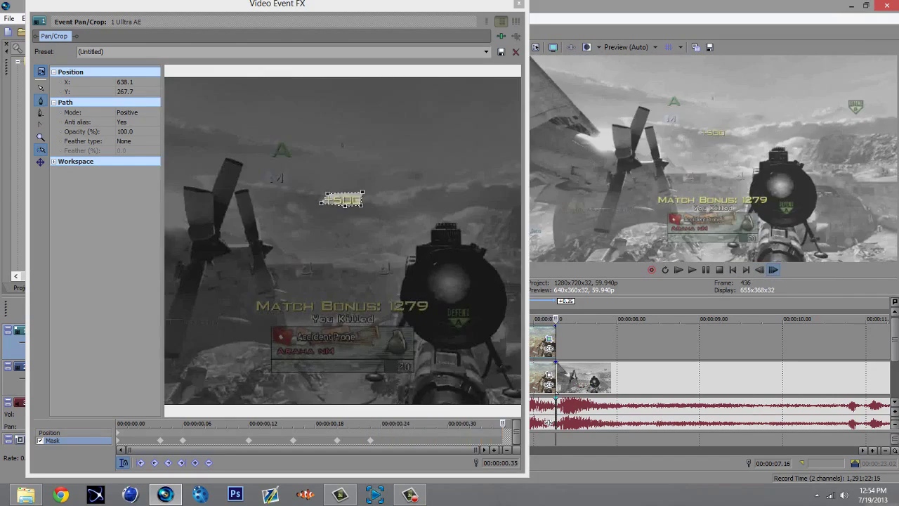
At the event's last frame, set the mask's feather type to In with 1.0% feather and close Event Pan/Crop
left_click(773, 269)
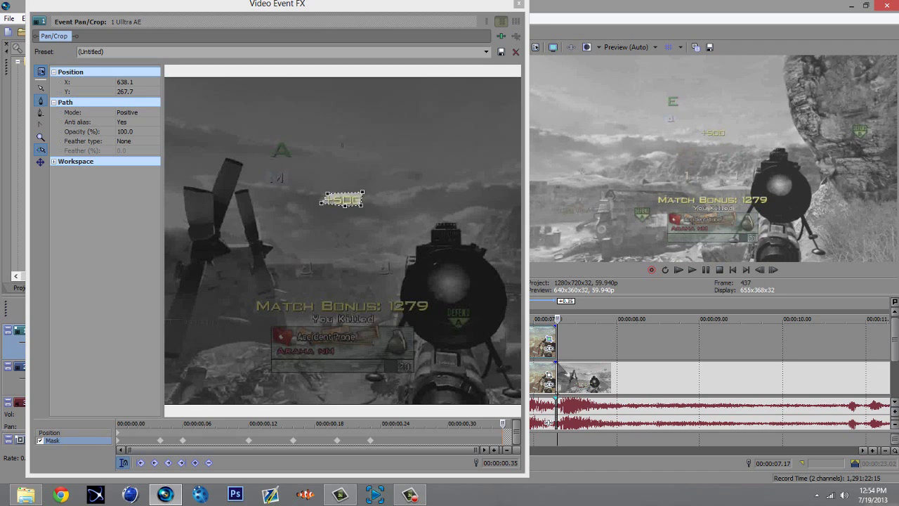
left_click(137, 141)
left_click(155, 141)
left_click(129, 149)
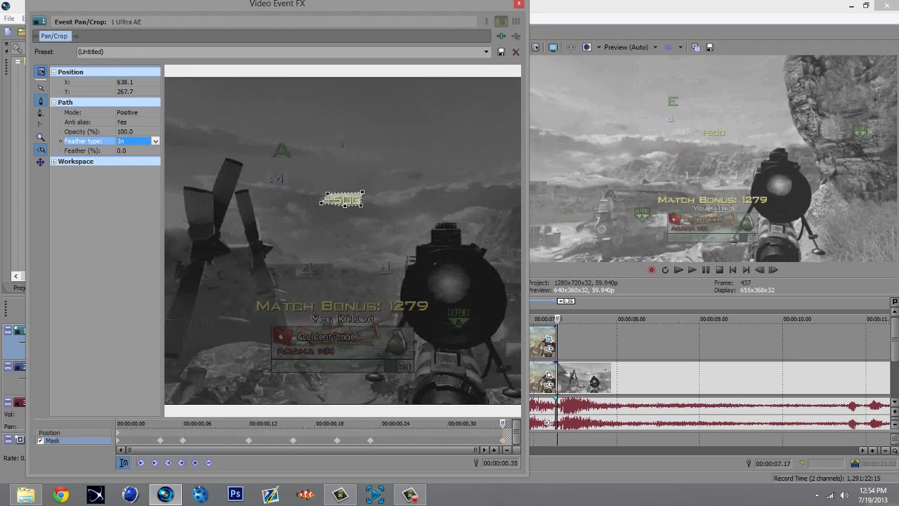
left_click(129, 150)
left_click(147, 149)
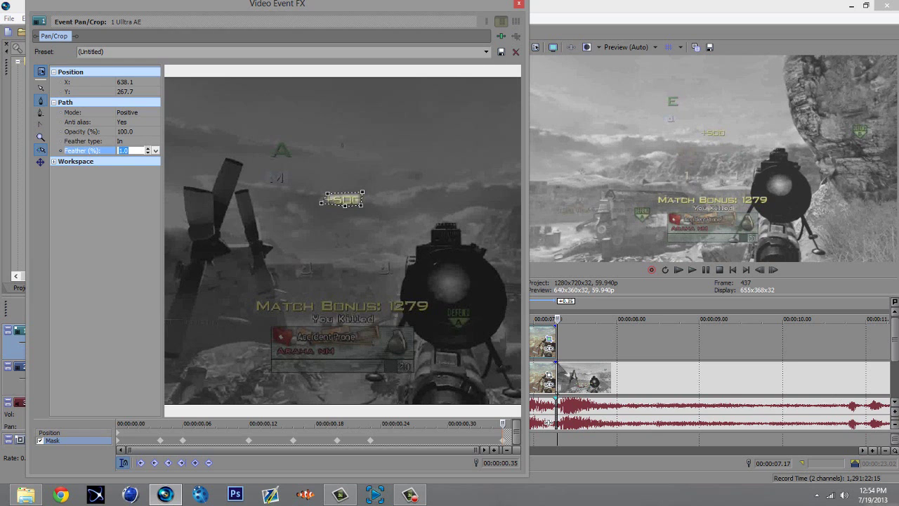
left_click(519, 4)
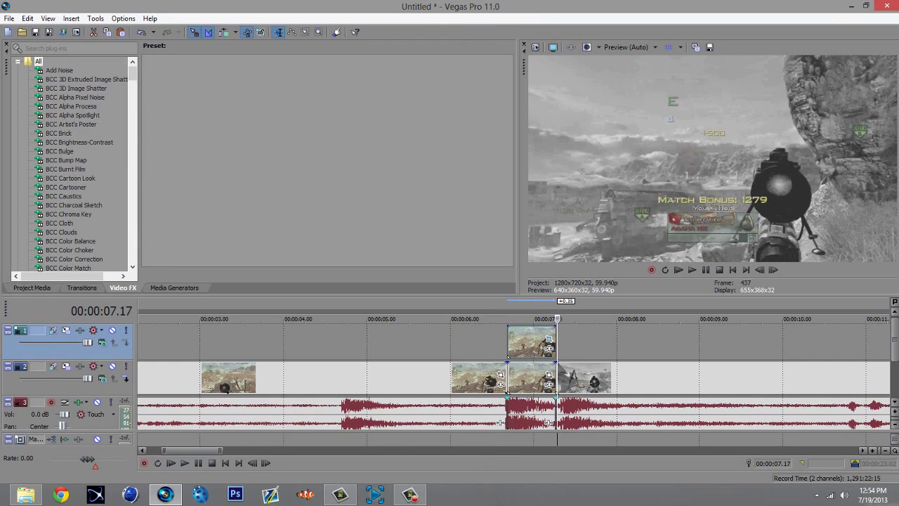
Return to the start of the masked upper segment and apply the HSL Adjust effect to it with the Default preset
left_click(507, 342)
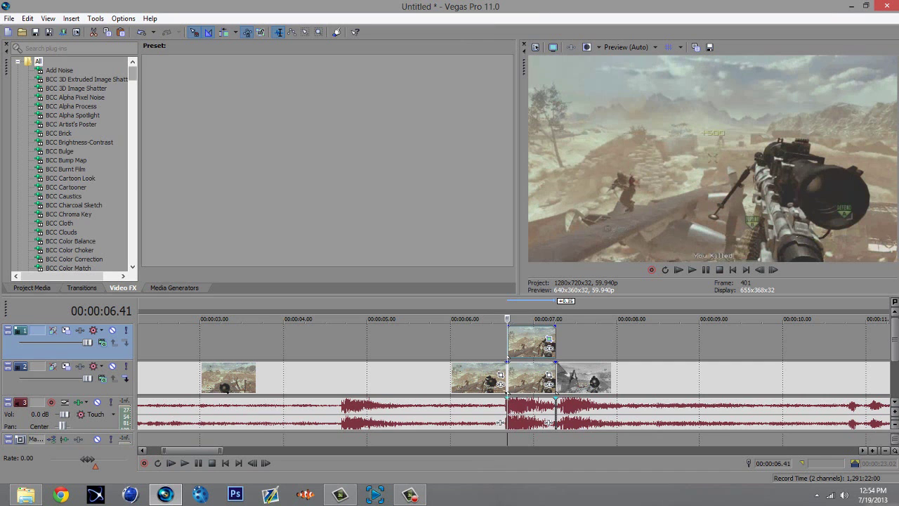
left_click_drag(133, 73, 132, 135)
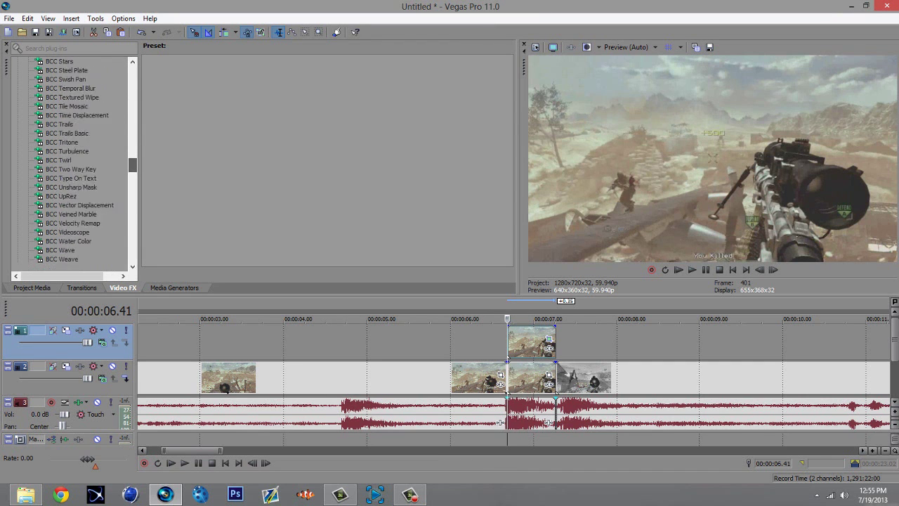
left_click_drag(132, 165, 133, 187)
left_click(60, 241)
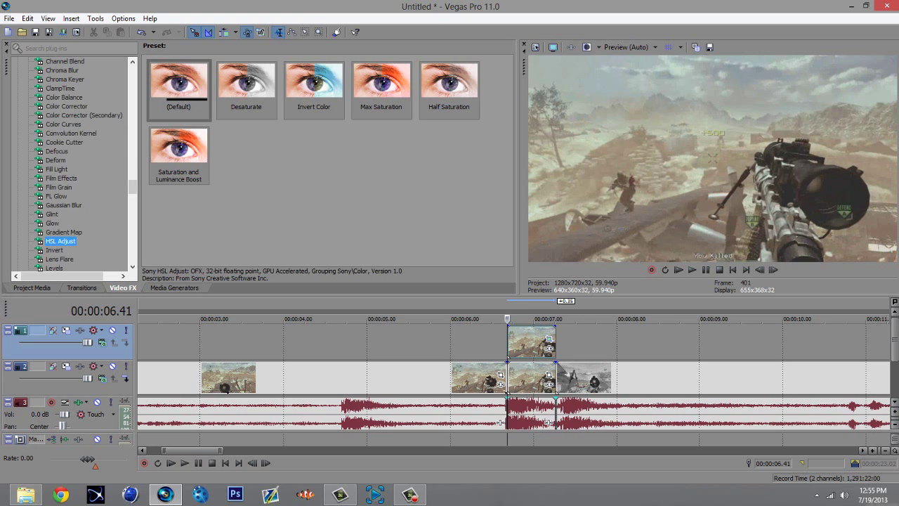
left_click(179, 87)
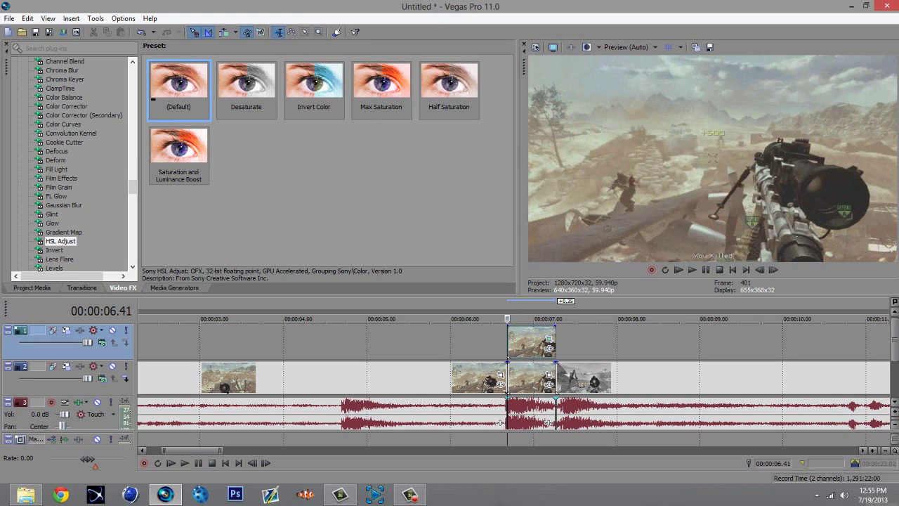
left_click_drag(179, 88, 531, 342)
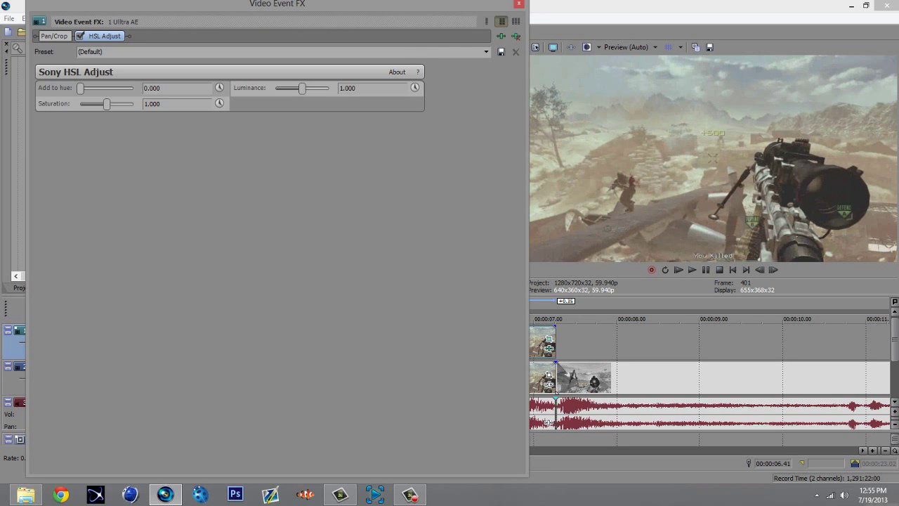
Enable keyframe animation for Add to hue at the start of the event and play through to its last frame
left_click(219, 88)
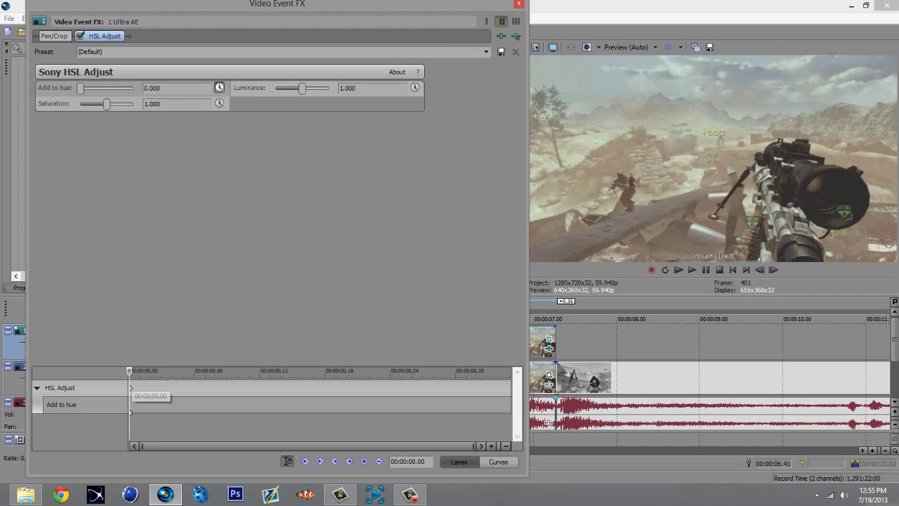
key("space")
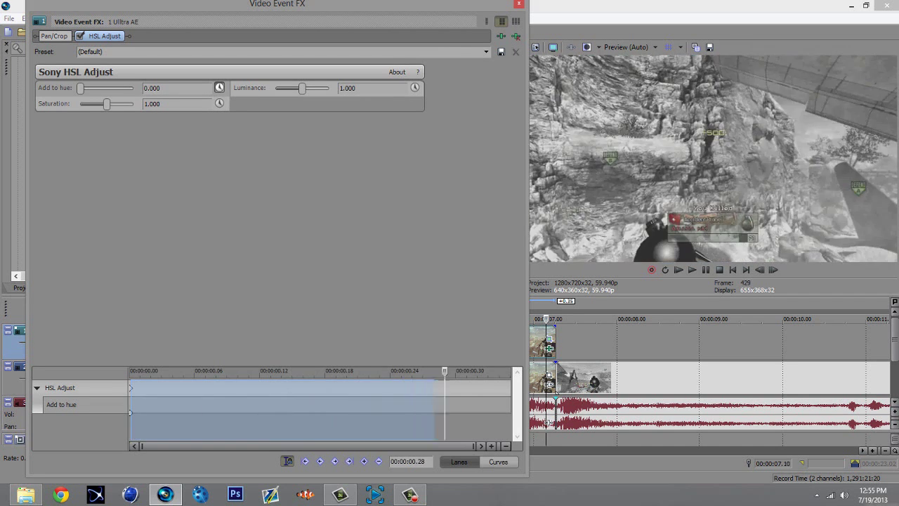
Try a saturation of 0.358 and the Desaturate preset in HSL Adjust, and restore the Default preset
left_click_drag(106, 103, 90, 103)
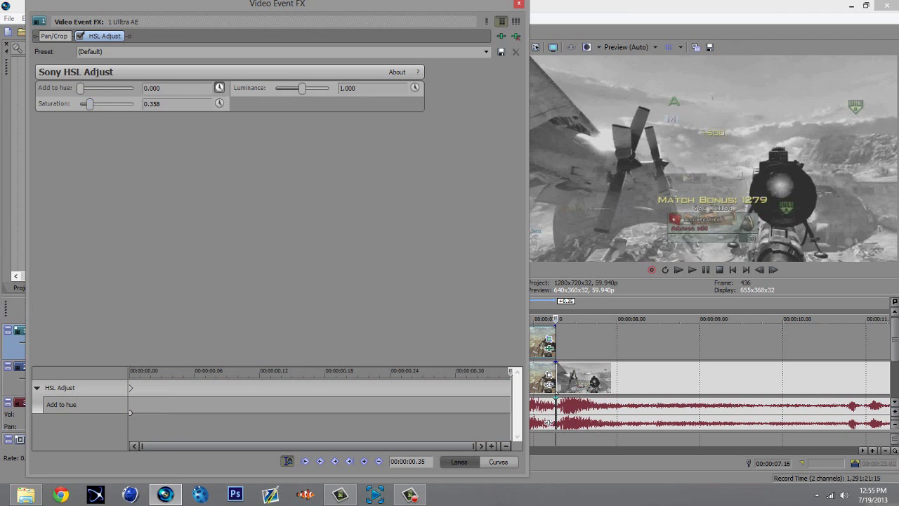
left_click(486, 52)
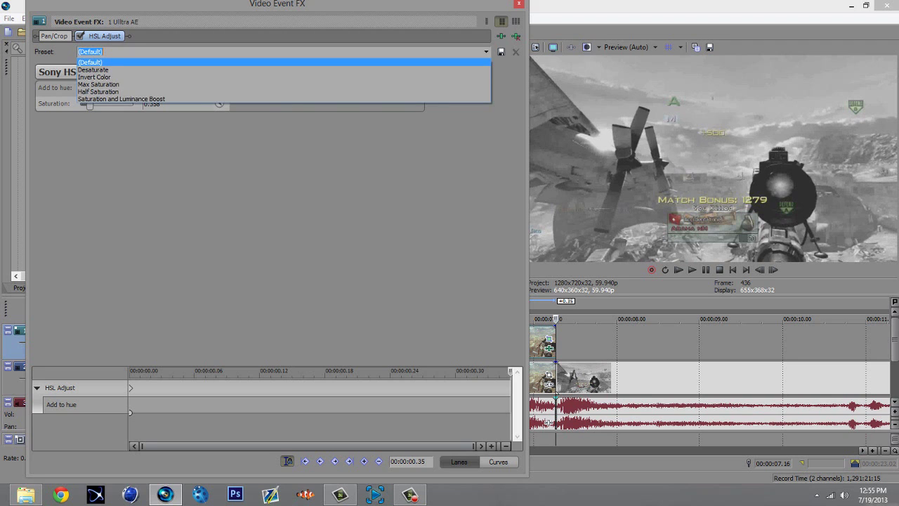
left_click(281, 69)
key("alt+Down")
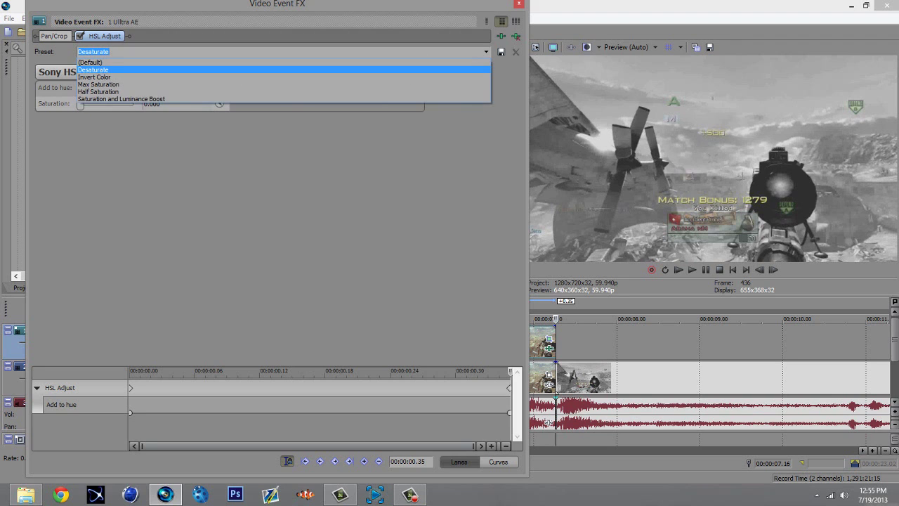
key("Up")
key("Return")
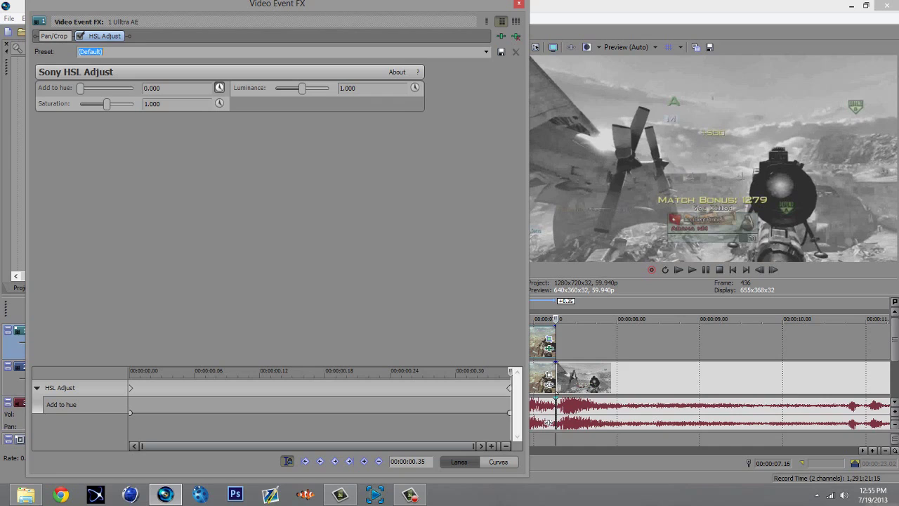
Set Add to hue to 1.000 at 00:00:00.35, the event's last frame
left_click_drag(80, 88, 135, 88)
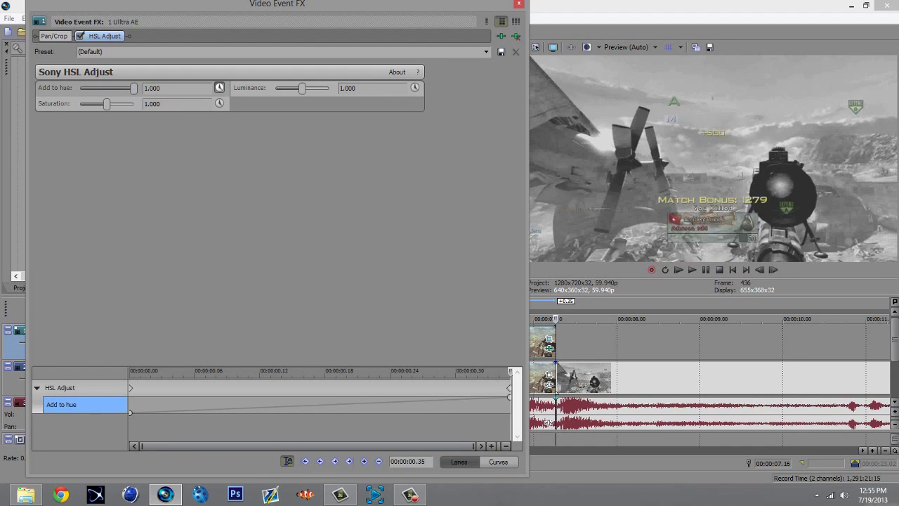
Scrub back and forth through the event to examine how the +500 text's hue changes between the two keyframes
left_click_drag(510, 422, 391, 421)
key("shift+Left")
key("shift+Left")
key("shift+Left")
key("shift+Left")
key("shift+Left")
key("shift+Left")
key("shift+Left")
key("shift+Left")
key("shift+Left")
key("shift+Left")
key("shift+Left")
key("shift+Left")
key("shift+Left")
key("shift+Left")
key("shift+Left")
key("shift+Left")
key("shift+Left")
key("shift+Left")
key("shift+Left")
key("shift+Left")
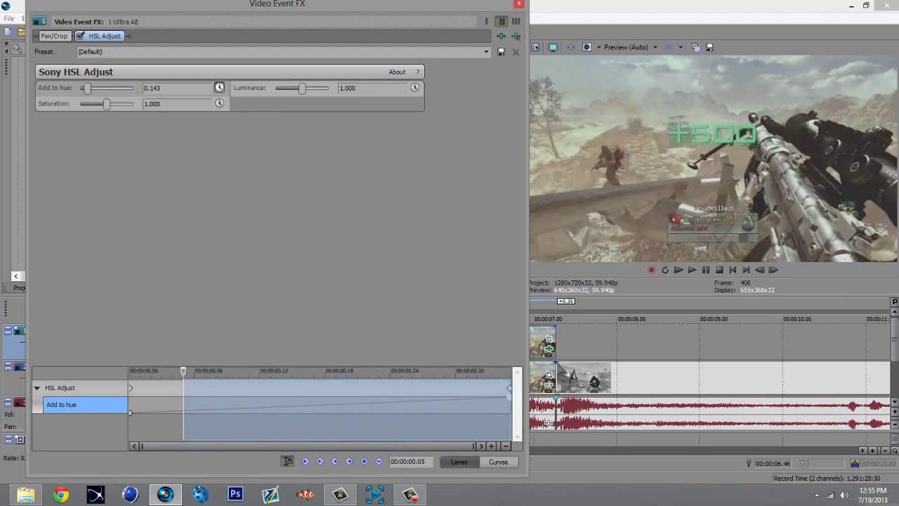
key("shift+Right")
key("shift+Right")
key("shift+Right")
key("shift+Right")
key("shift+Right")
key("shift+Right")
key("shift+Right")
key("shift+Right")
key("shift+Right")
key("shift+Right")
key("shift+Right")
key("shift+Right")
key("shift+Right")
key("shift+Right")
key("shift+Right")
key("shift+Right")
key("shift+Right")
key("shift+Right")
key("shift+Right")
key("shift+Right")
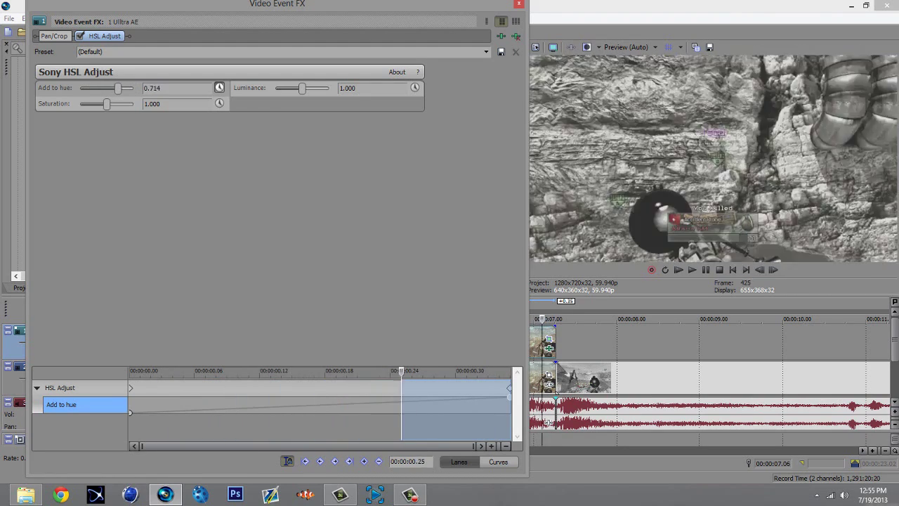
key("shift+Left")
key("shift+Left")
key("shift+Left")
key("shift+Left")
key("shift+Left")
key("shift+Left")
key("shift+Left")
key("shift+Left")
key("shift+Left")
key("shift+Left")
key("shift+Left")
key("shift+Left")
key("shift+Left")
key("shift+Left")
key("shift+Left")
key("shift+Left")
key("shift+Left")
key("shift+Left")
key("shift+Left")
key("shift+Left")
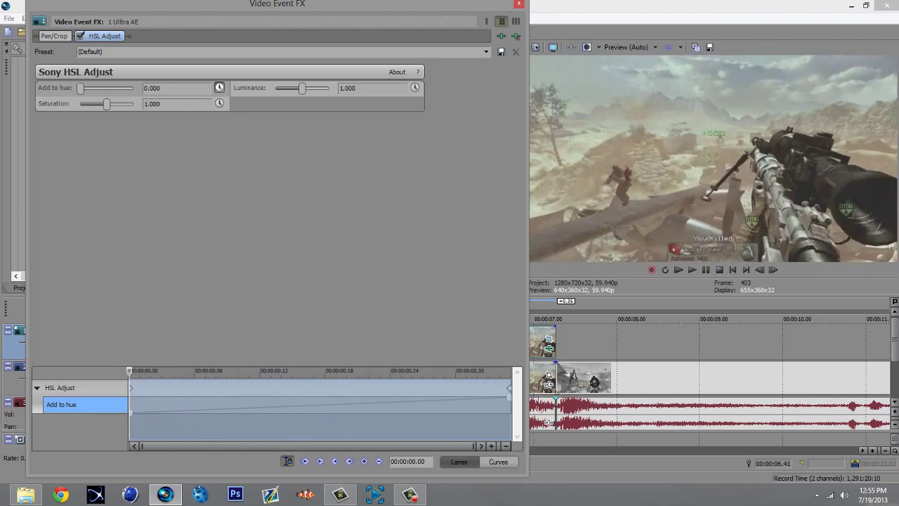
Move the Add to hue keyframe from the event's end to 00:00:00.16
key("shift+Right")
key("shift+Right")
key("shift+Right")
key("shift+Right")
key("shift+Right")
key("shift+Right")
key("shift+Right")
key("shift+Right")
key("shift+Right")
key("shift+Right")
key("shift+Right")
key("shift+Right")
key("shift+Right")
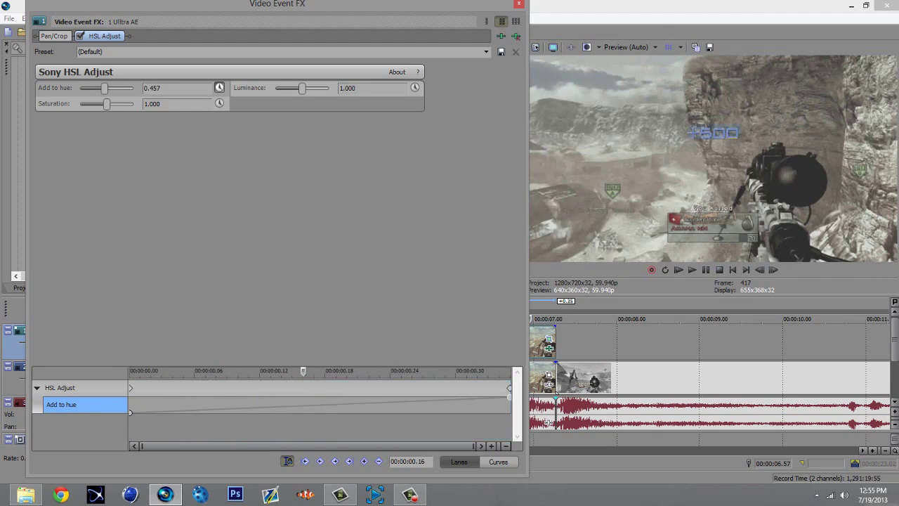
left_click_drag(509, 397, 304, 397)
At the event's last frame, 00:00:00.35, set Add to hue back to 0.000
key("shift+Right")
key("shift+Right")
key("shift+Right")
key("shift+Right")
key("shift+Right")
key("shift+Right")
key("shift+Right")
key("shift+Right")
key("shift+Right")
key("shift+Right")
key("shift+Right")
key("shift+Right")
key("shift+Right")
key("shift+Right")
key("shift+Right")
key("shift+Right")
key("shift+Right")
key("shift+Right")
key("shift+Right")
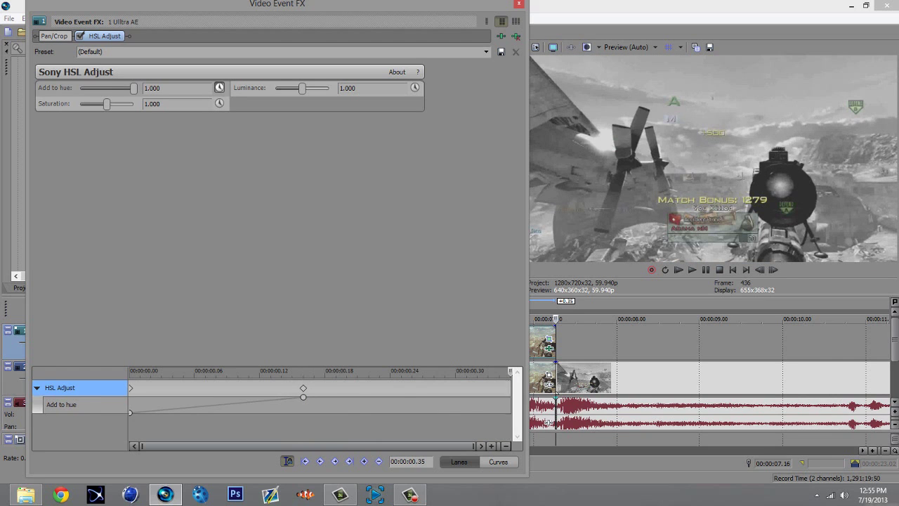
left_click_drag(134, 89, 81, 89)
Scrub through the event from its start to examine the +500 text's colour cycle across all three hue keyframes
key("shift+Left")
key("shift+Left")
key("shift+Left")
key("shift+Left")
key("shift+Left")
key("shift+Left")
key("shift+Left")
key("shift+Left")
key("shift+Left")
key("shift+Left")
key("shift+Left")
key("shift+Left")
key("shift+Left")
key("shift+Left")
key("shift+Left")
key("shift+Left")
key("shift+Left")
key("shift+Left")
key("shift+Left")
key("shift+Left")
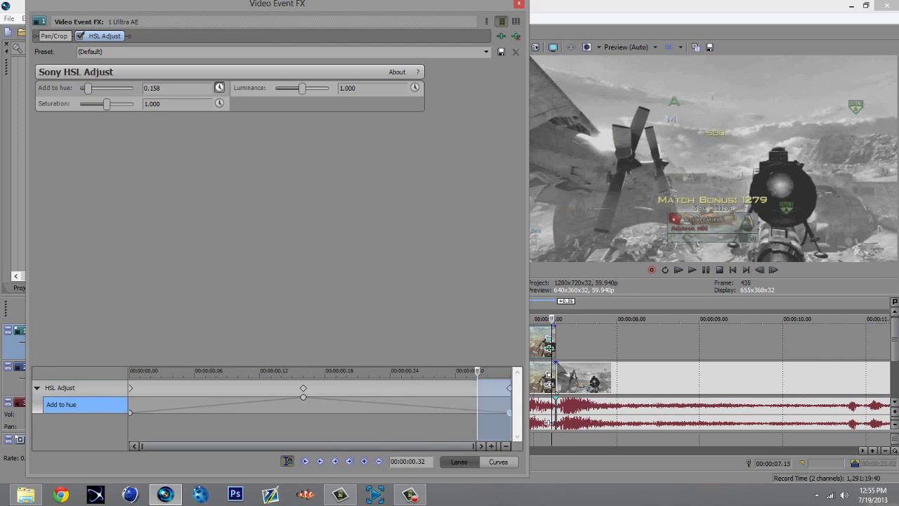
key("shift+Left")
key("shift+Left")
key("shift+Left")
key("shift+Left")
key("shift+Left")
key("shift+Left")
key("shift+Left")
key("shift+Left")
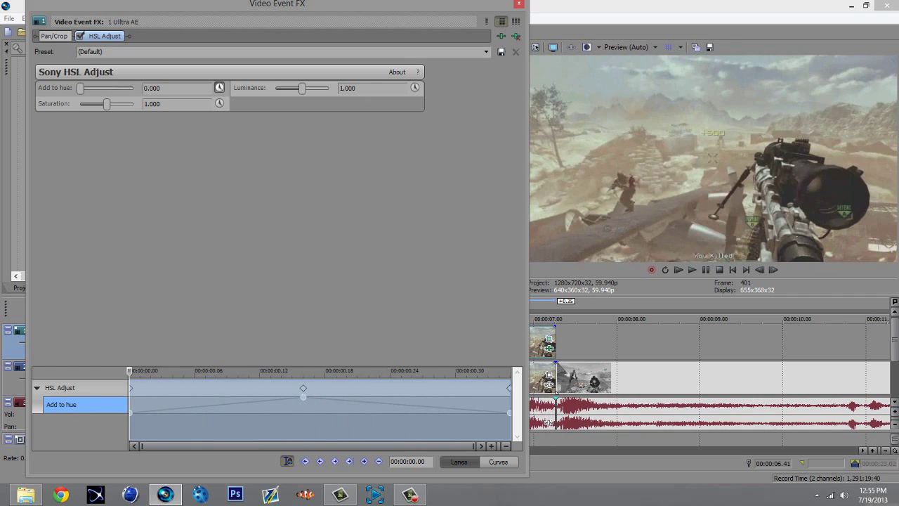
key("shift+Right")
key("shift+Right")
key("shift+Right")
key("shift+Right")
key("shift+Right")
key("shift+Right")
key("shift+Right")
key("shift+Right")
key("shift+Right")
key("shift+Right")
key("shift+Right")
key("shift+Right")
key("shift+Right")
key("shift+Right")
key("shift+Right")
key("shift+Right")
key("shift+Right")
key("shift+Right")
key("shift+Right")
key("shift+Right")
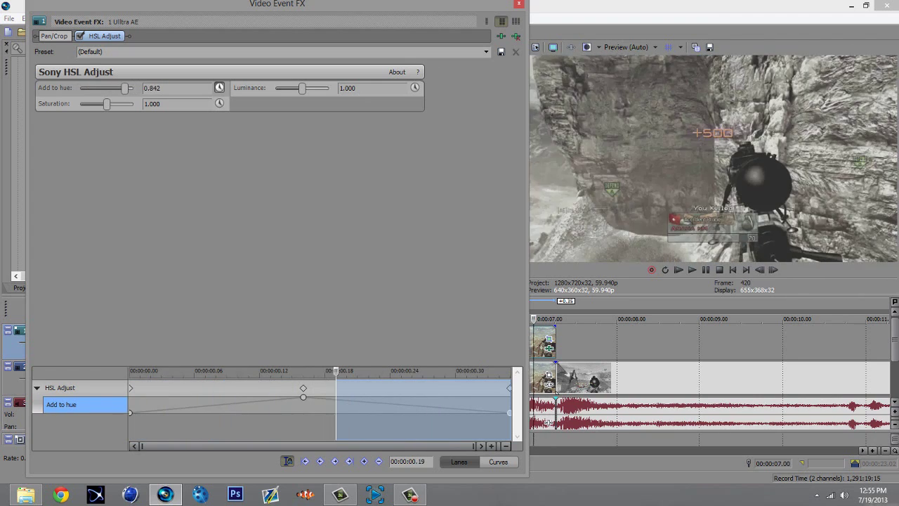
Scrub back and forth around the middle hue keyframe and on to 00:00:00.32 to check the +500 text's colour change
key("shift+Right")
key("shift+Right")
key("shift+Right")
key("shift+Right")
key("shift+Right")
key("shift+Right")
key("shift+Right")
key("shift+Right")
key("shift+Right")
key("shift+Right")
key("shift+Left")
key("shift+Left")
key("shift+Left")
key("shift+Left")
key("shift+Left")
key("shift+Left")
key("shift+Left")
key("shift+Left")
key("shift+Left")
key("shift+Left")
key("shift+Left")
key("shift+Left")
key("shift+Left")
key("shift+Left")
key("shift+Left")
key("shift+Left")
key("shift+Left")
key("shift+Left")
key("shift+Left")
key("shift+Left")
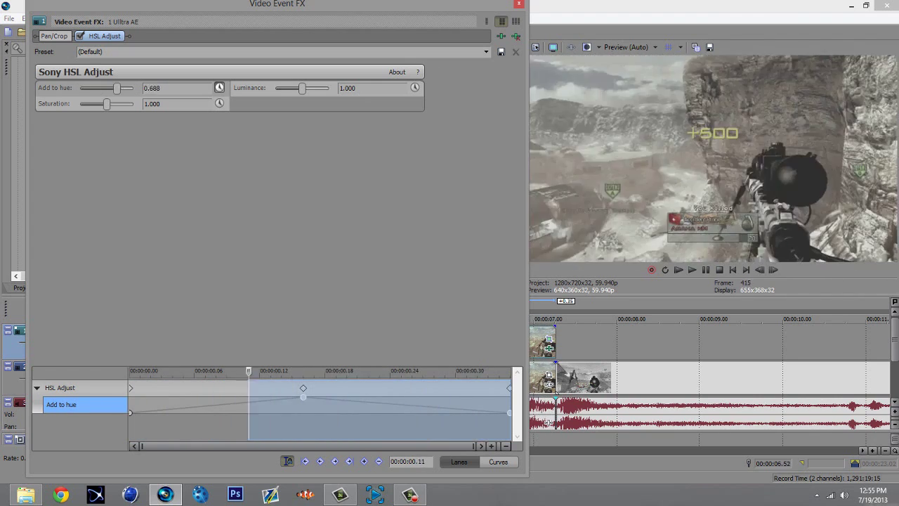
key("shift+Right")
key("shift+Right")
key("shift+Right")
key("shift+Right")
key("shift+Right")
key("shift+Right")
key("shift+Right")
key("shift+Right")
key("shift+Right")
key("shift+Right")
key("shift+Right")
key("shift+Right")
key("shift+Right")
key("shift+Right")
key("shift+Right")
key("shift+Right")
key("shift+Right")
key("shift+Right")
key("shift+Right")
key("shift+Right")
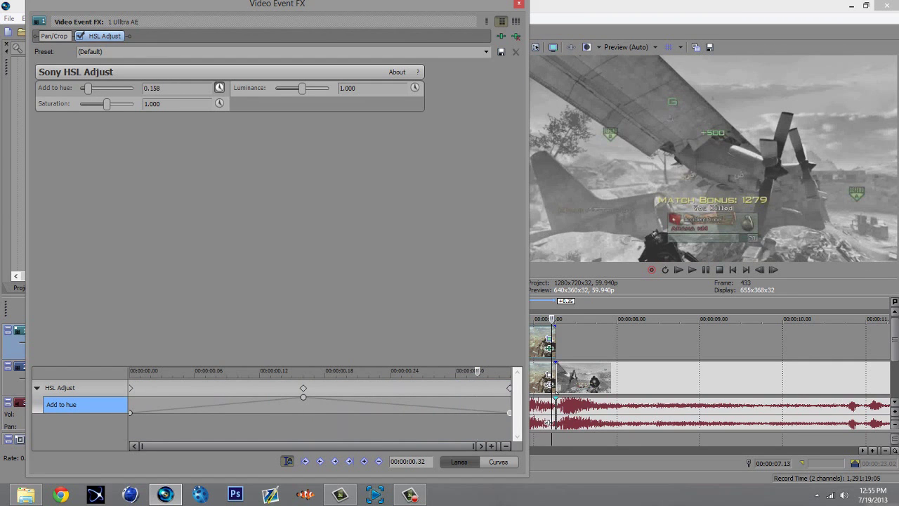
Remove the HSL Adjust effect from the masked duplicate event and close its effect settings
left_click(80, 36)
left_click(515, 36)
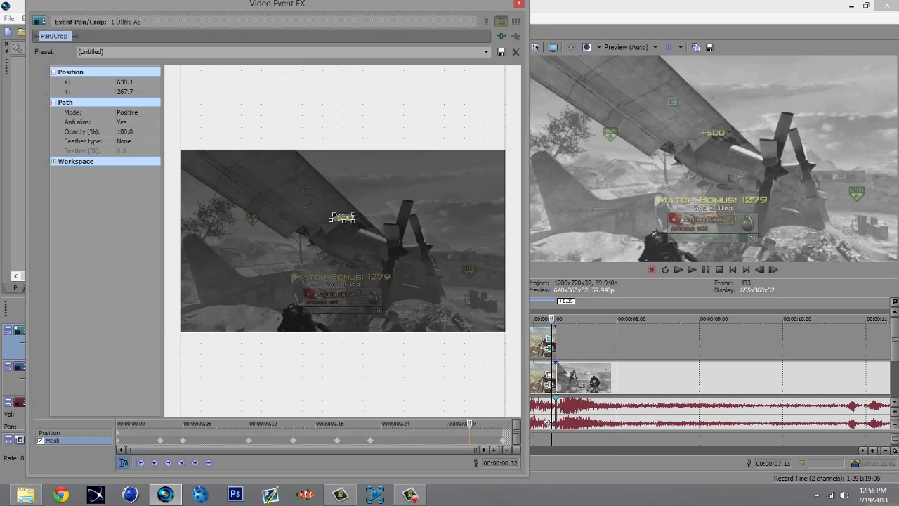
left_click(518, 4)
Delete the masked duplicate event and the empty track it was on
left_click(526, 341)
key("Delete")
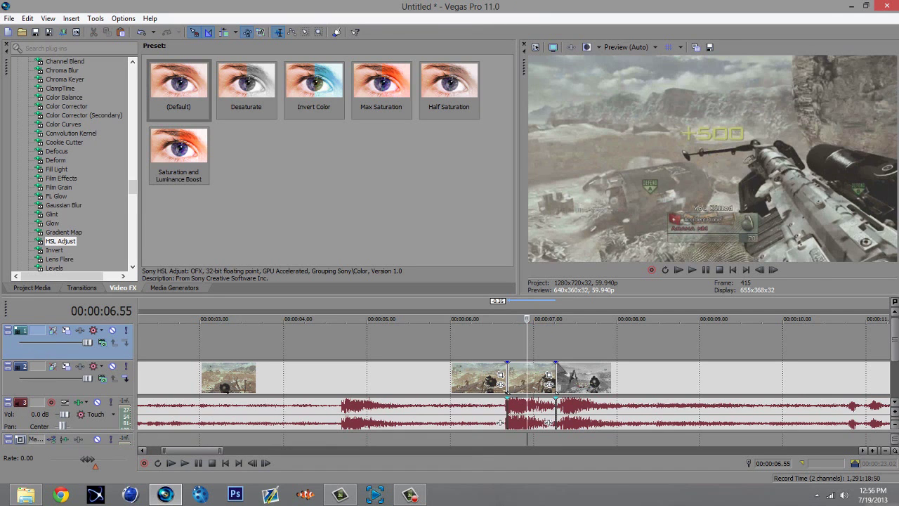
key("Delete")
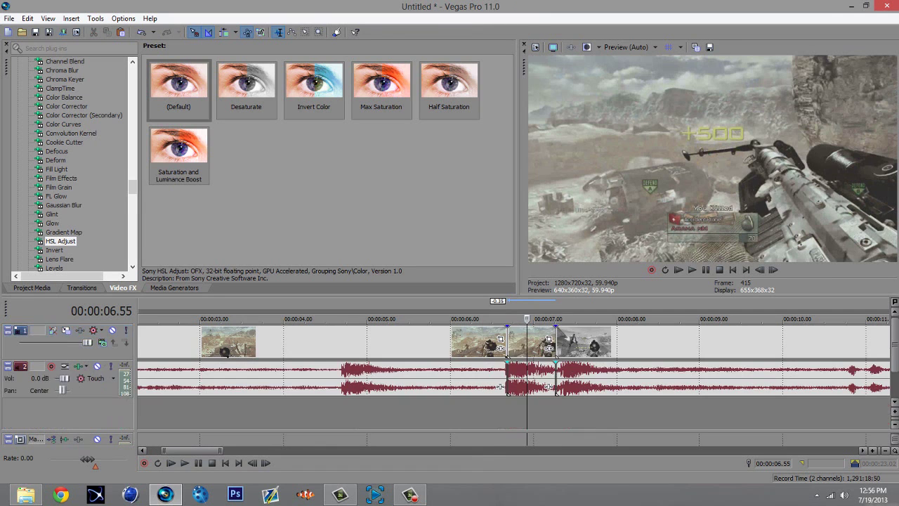
Apply the NewBlue V2 Color Swap preset "+500 Color Change" to the short event starting at 00:00:06.41
left_click(509, 342)
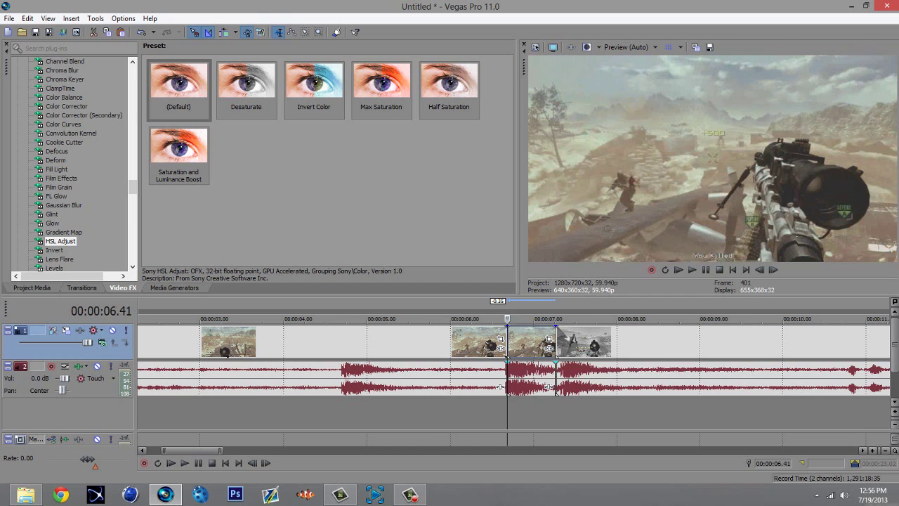
left_click_drag(133, 187, 132, 207)
scroll(70, 162, "down", 10)
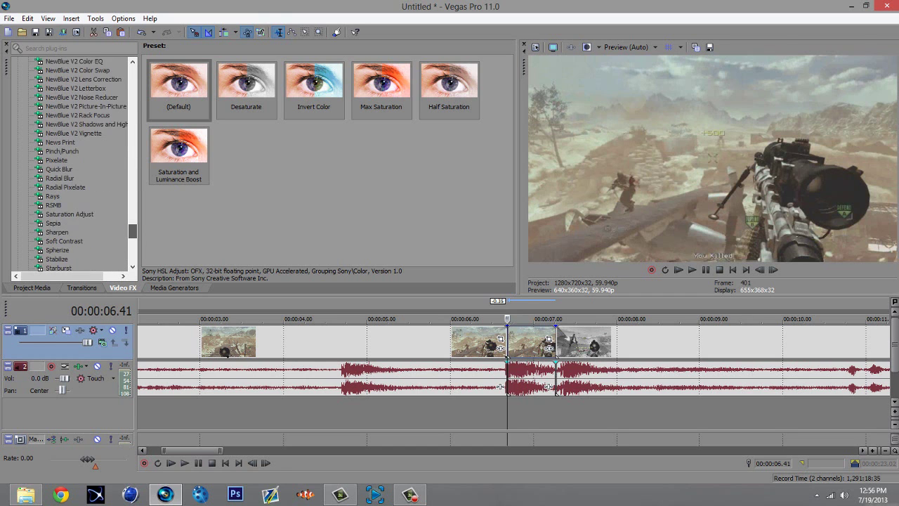
left_click(75, 179)
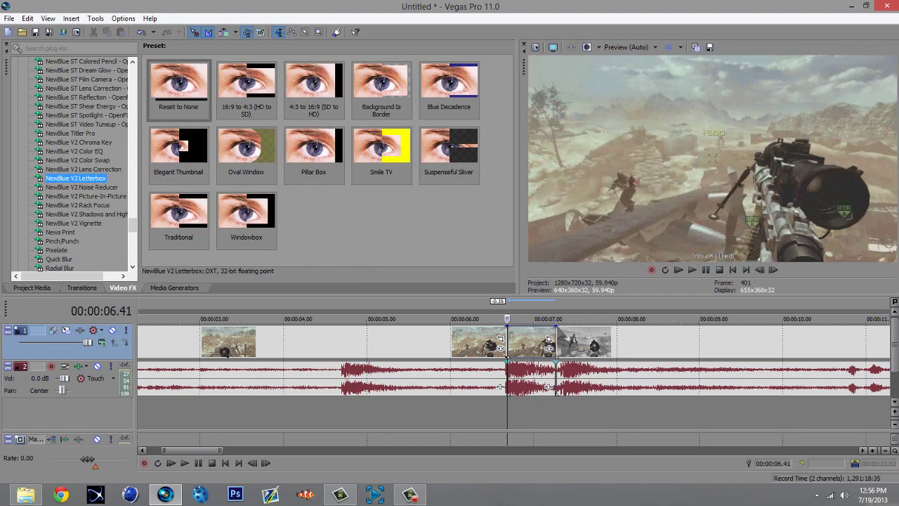
left_click(77, 160)
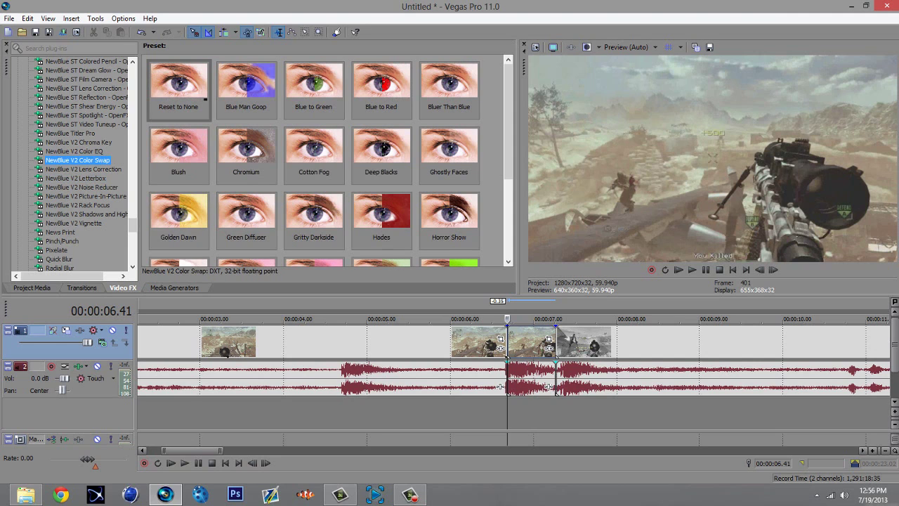
left_click(78, 142)
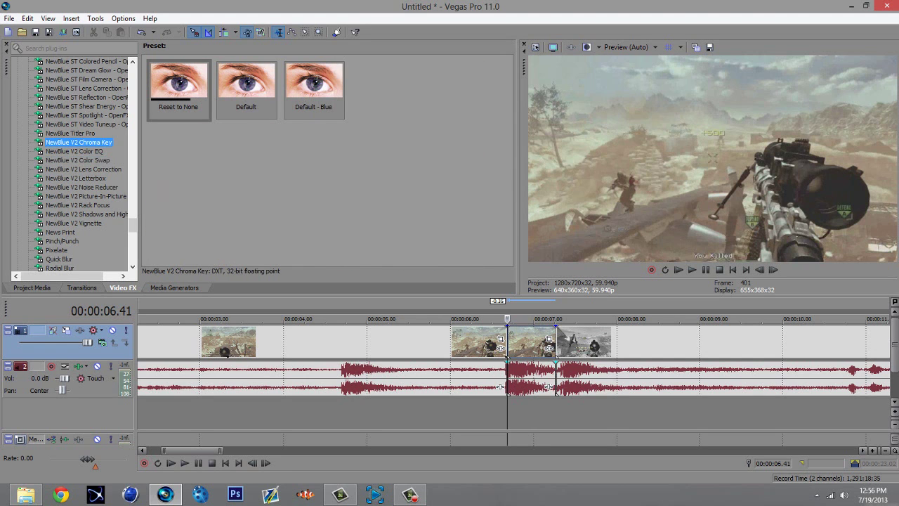
left_click(74, 151)
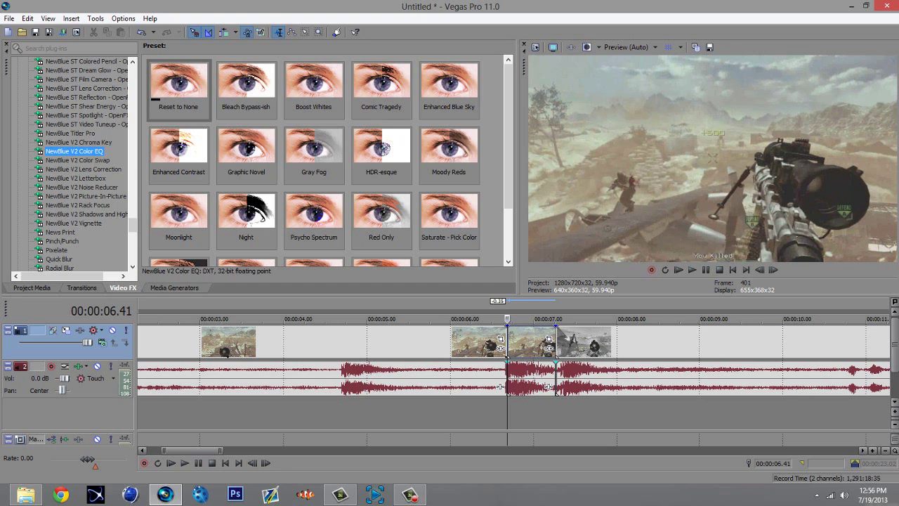
left_click(78, 160)
scroll(328, 160, "down", 2)
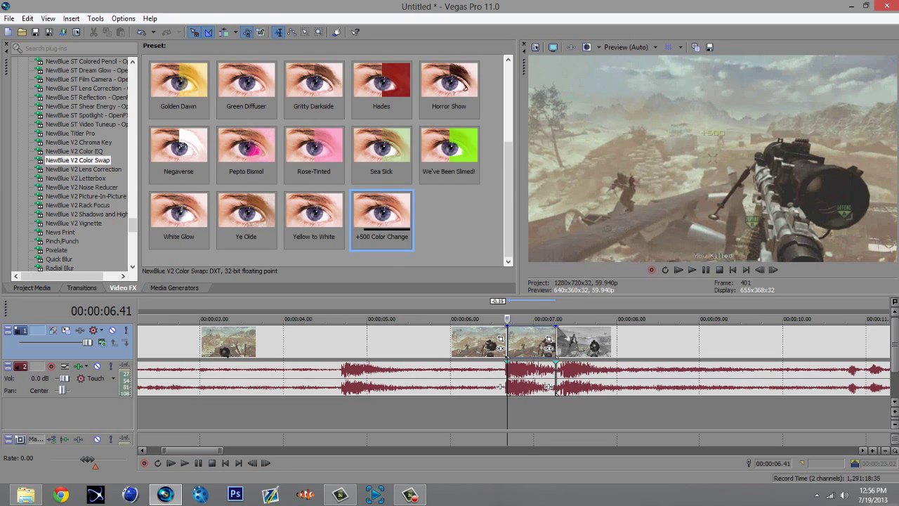
left_click_drag(381, 217, 548, 348)
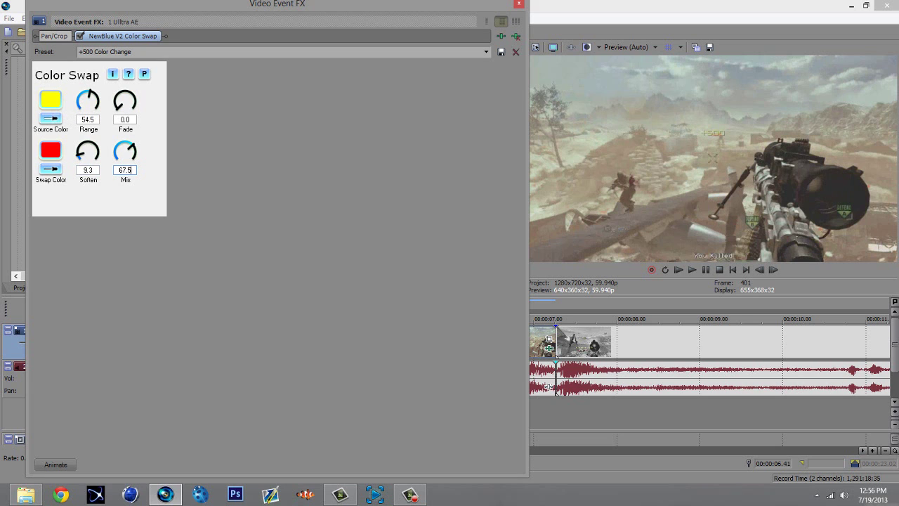
At 00:00:06.46, try sampling the Color Swap source colour from the +500 text in the preview, and set it back to yellow
left_click(532, 342)
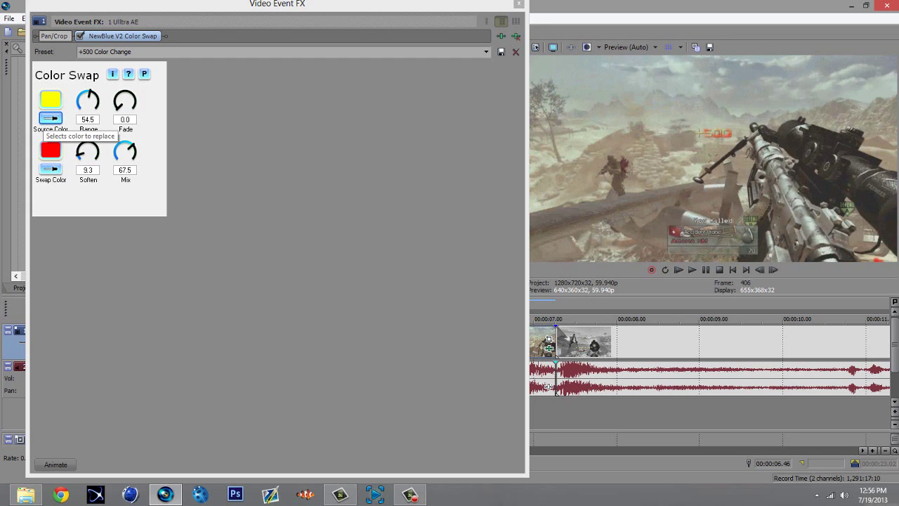
left_click(713, 133)
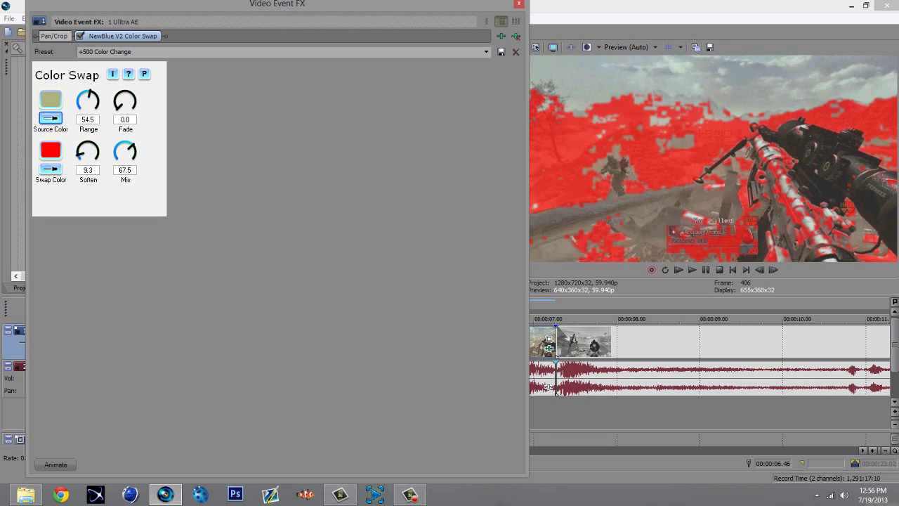
left_click(51, 100)
left_click(61, 61)
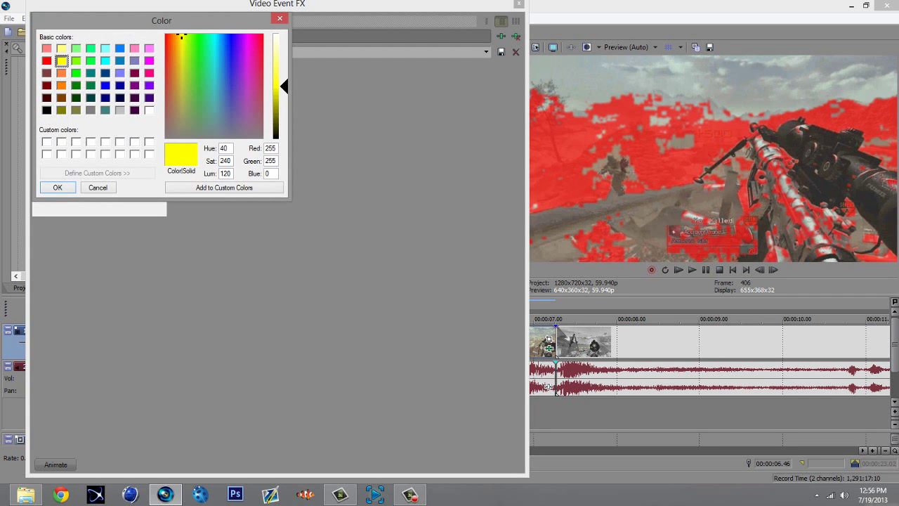
left_click(58, 187)
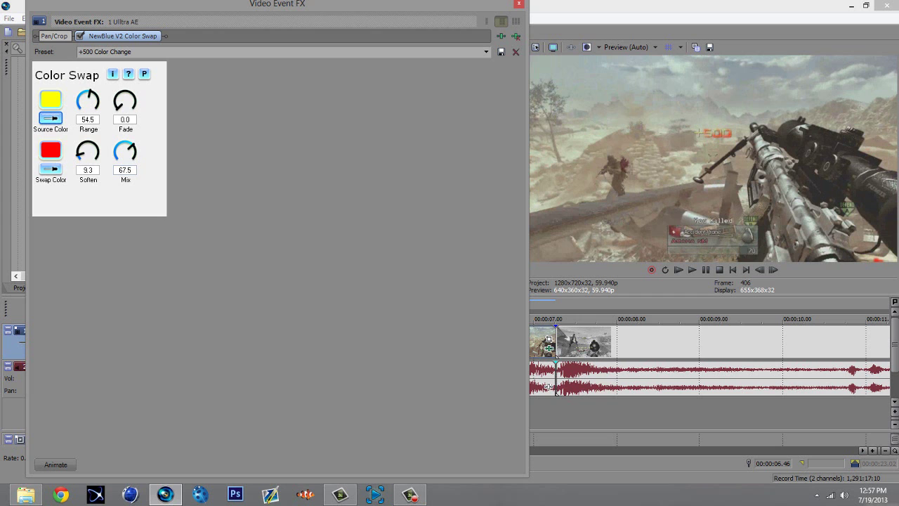
Turn on animation for Color Swap and keyframe the swap colour to cyan at 00:00:00.05
left_click(56, 464)
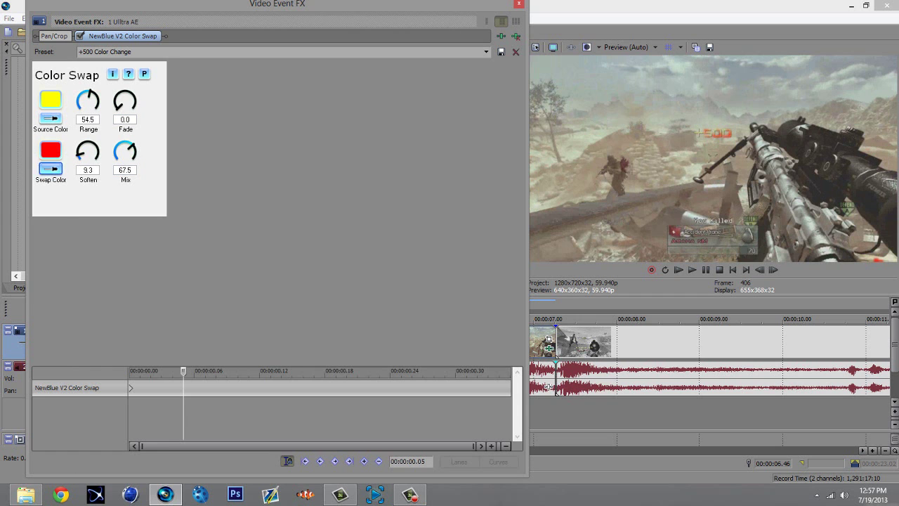
left_click(51, 150)
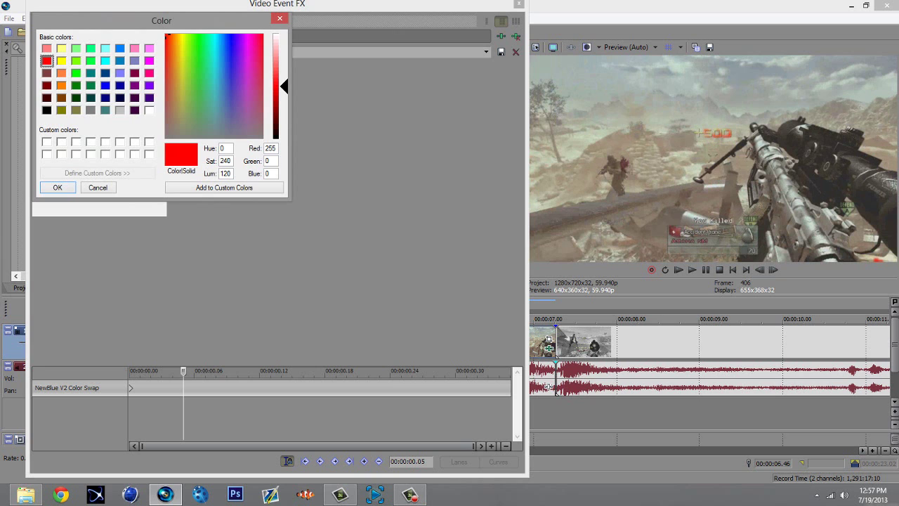
left_click(105, 61)
left_click(58, 188)
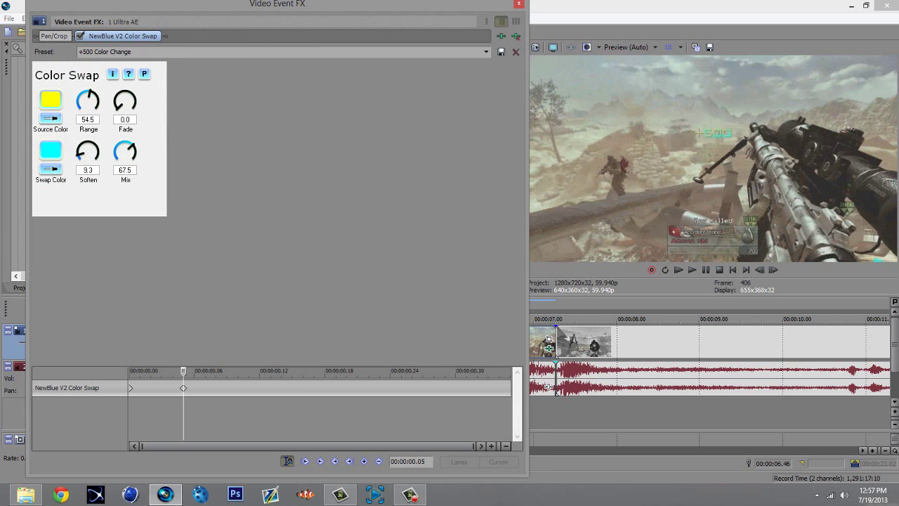
Keyframe the Color Swap swap colour to blue at 00:00:00.12
left_click_drag(183, 415, 260, 414)
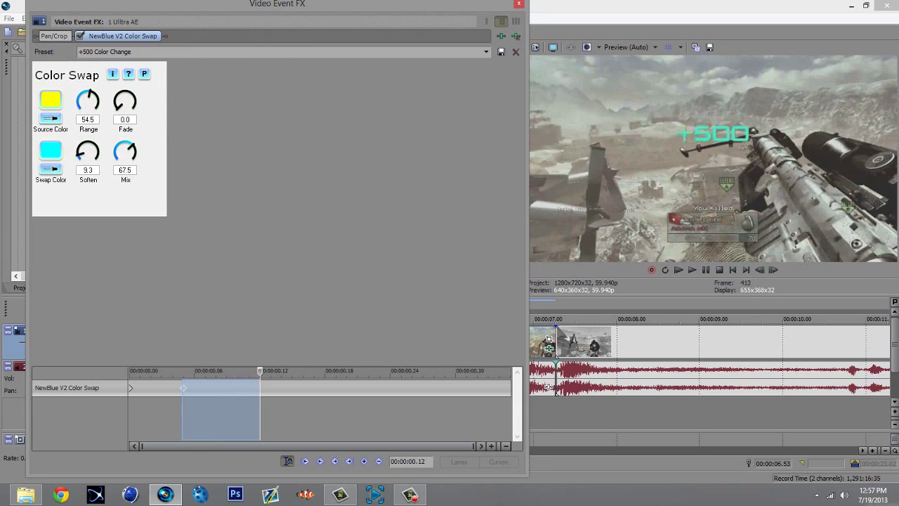
left_click(259, 414)
left_click(51, 150)
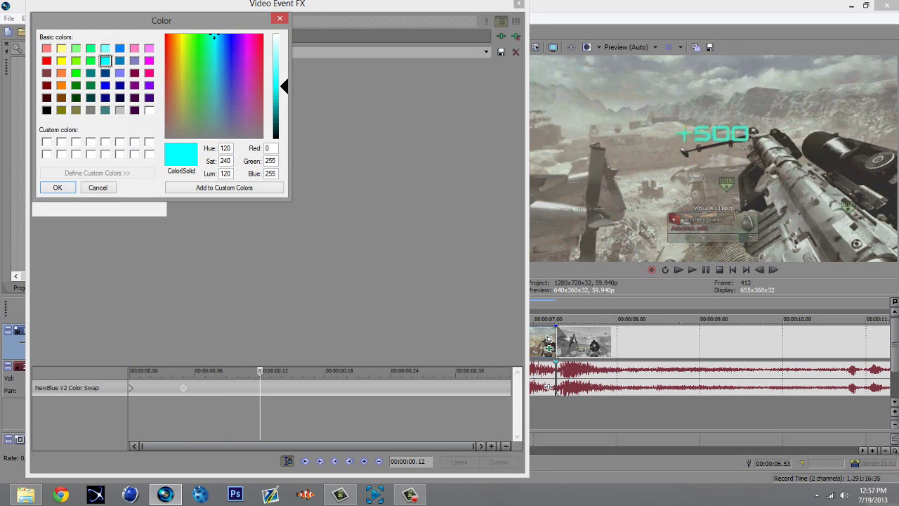
left_click(105, 86)
left_click(58, 187)
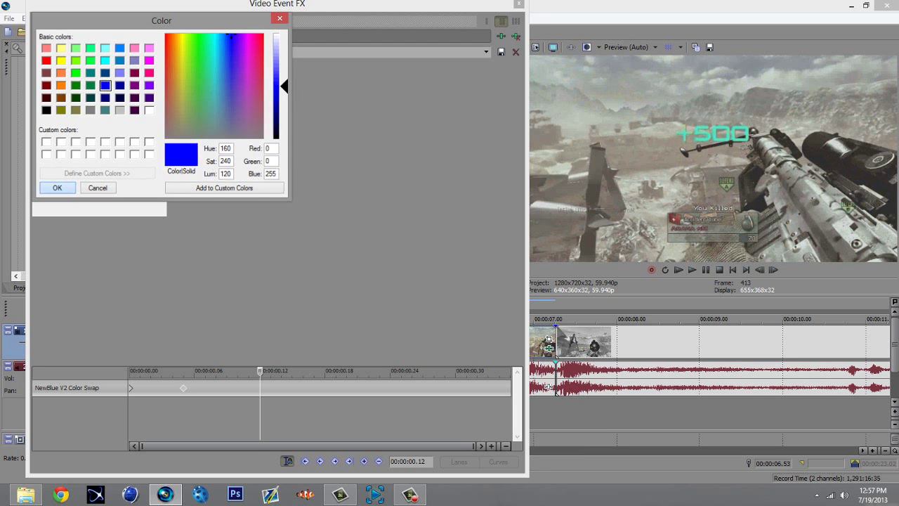
Keyframe the Color Swap swap colour to red at 00:00:00.17
left_click_drag(270, 414, 314, 414)
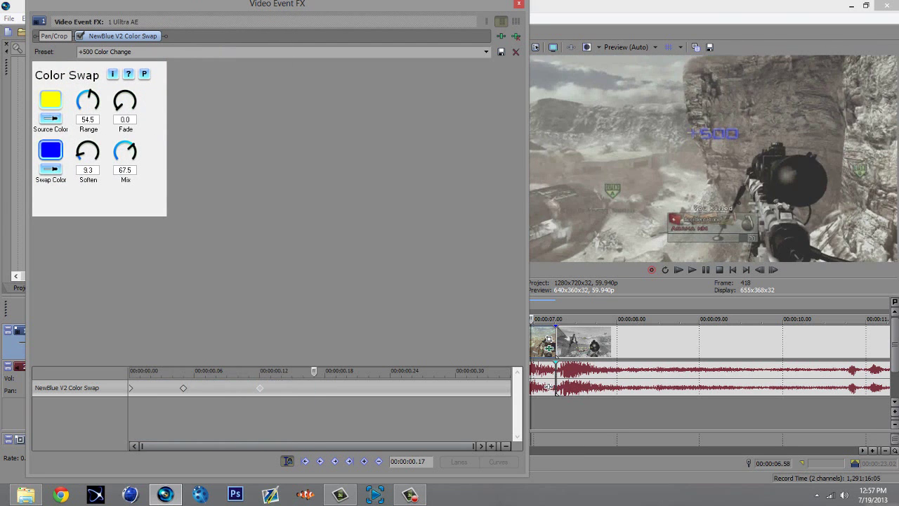
left_click(51, 150)
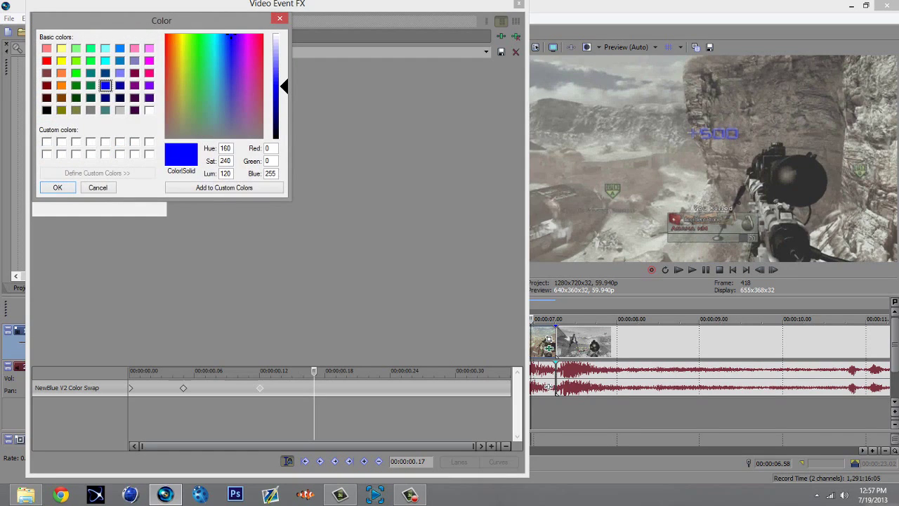
left_click(47, 61)
left_click(58, 187)
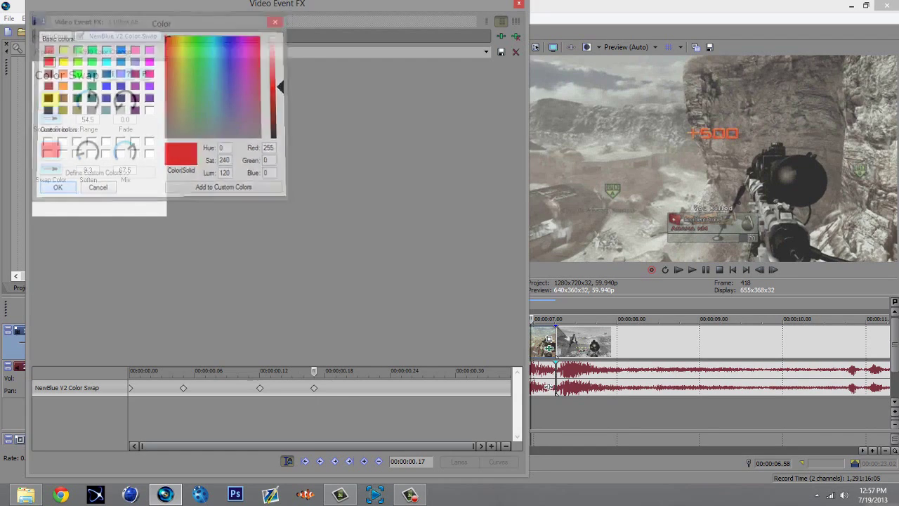
Close the effect settings, play back the colour-swapped section and check the event's boundaries at 00:00:06.41 and 00:00:07.16
left_click_drag(314, 414, 434, 415)
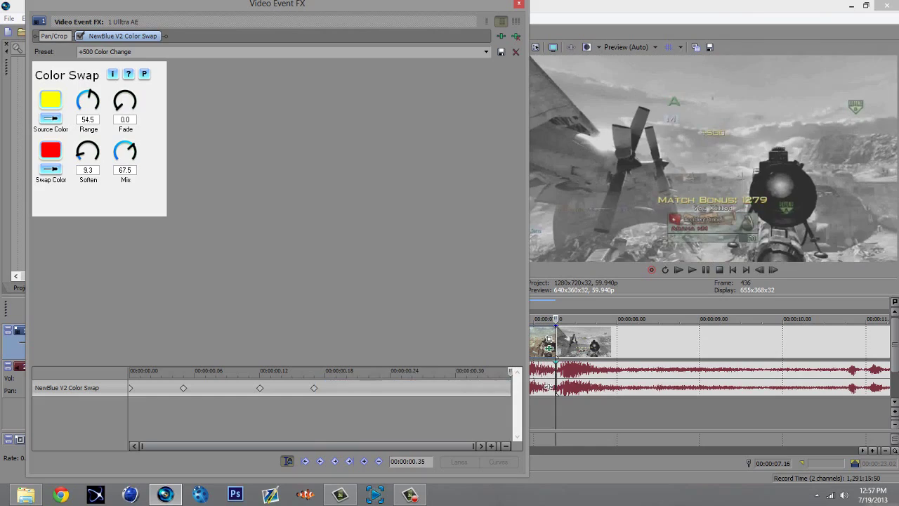
left_click(519, 3)
scroll(513, 359, "down", 1)
key("space")
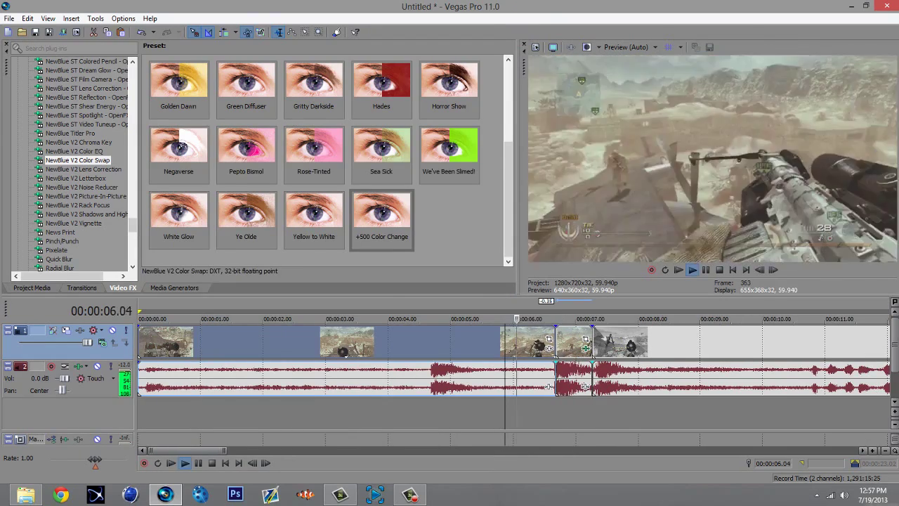
key("space")
scroll(236, 340, "down", 3)
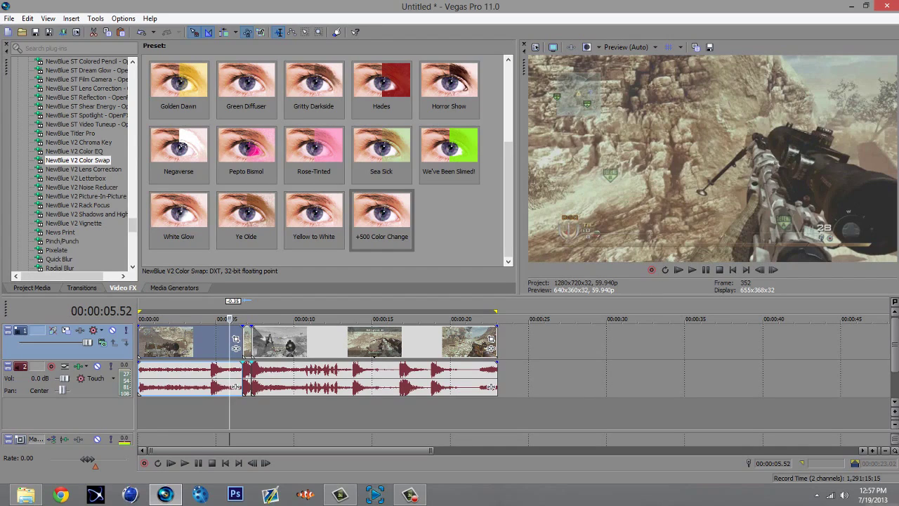
left_click(242, 340)
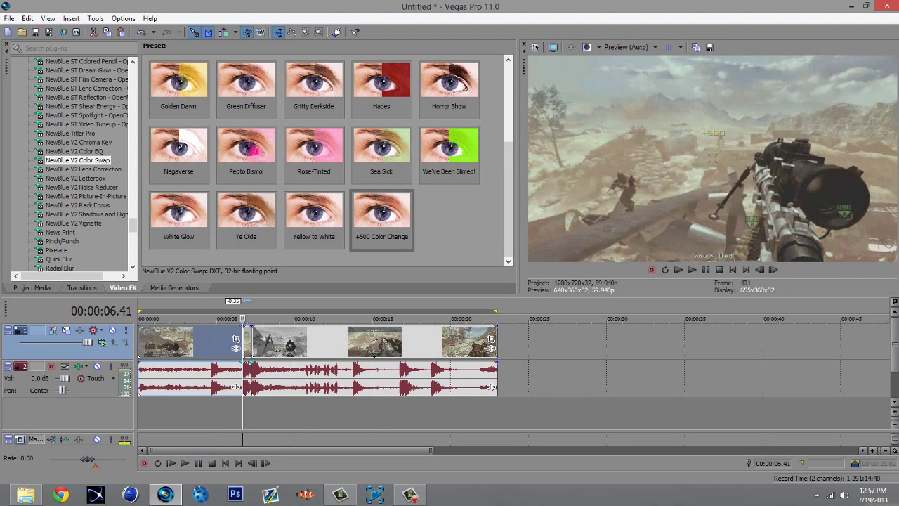
left_click(253, 341)
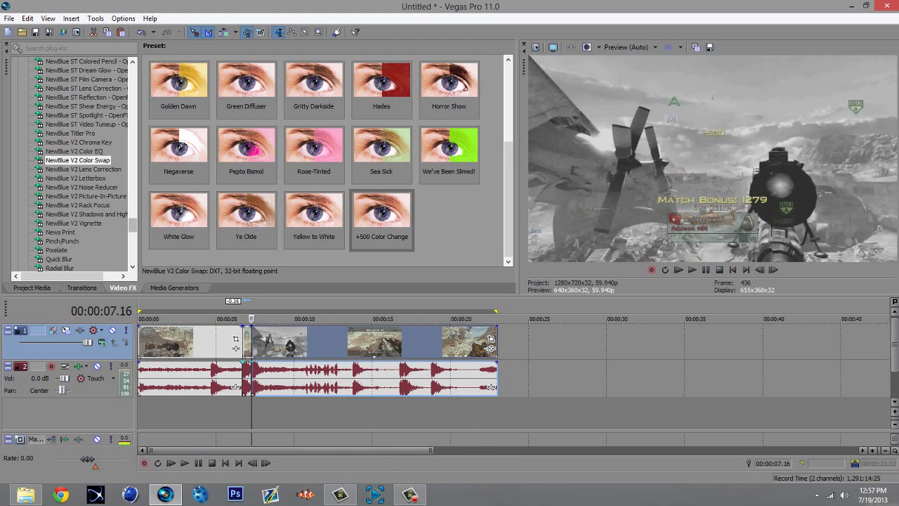
scroll(77, 165, "down", 4)
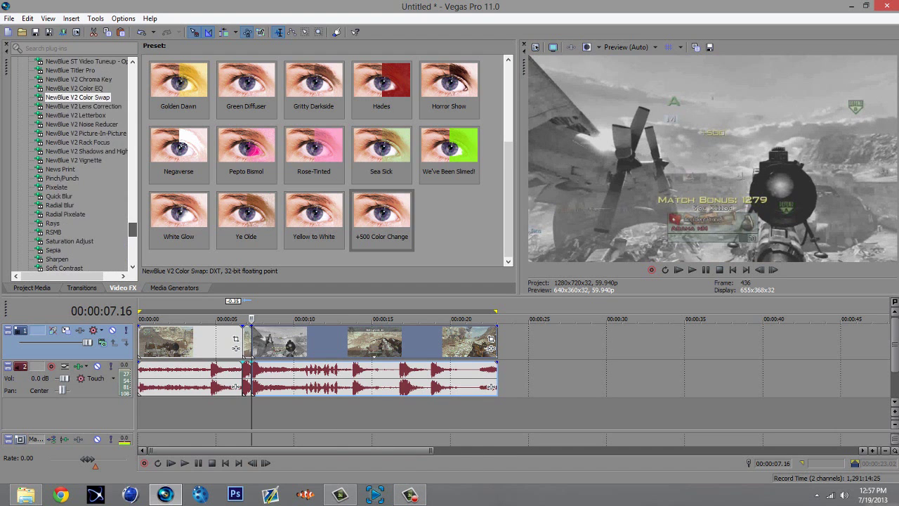
scroll(77, 165, "up", 4)
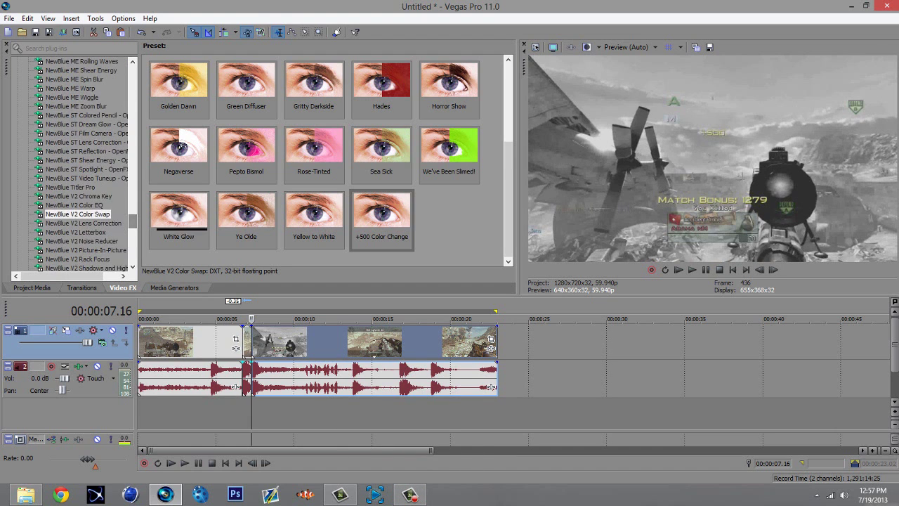